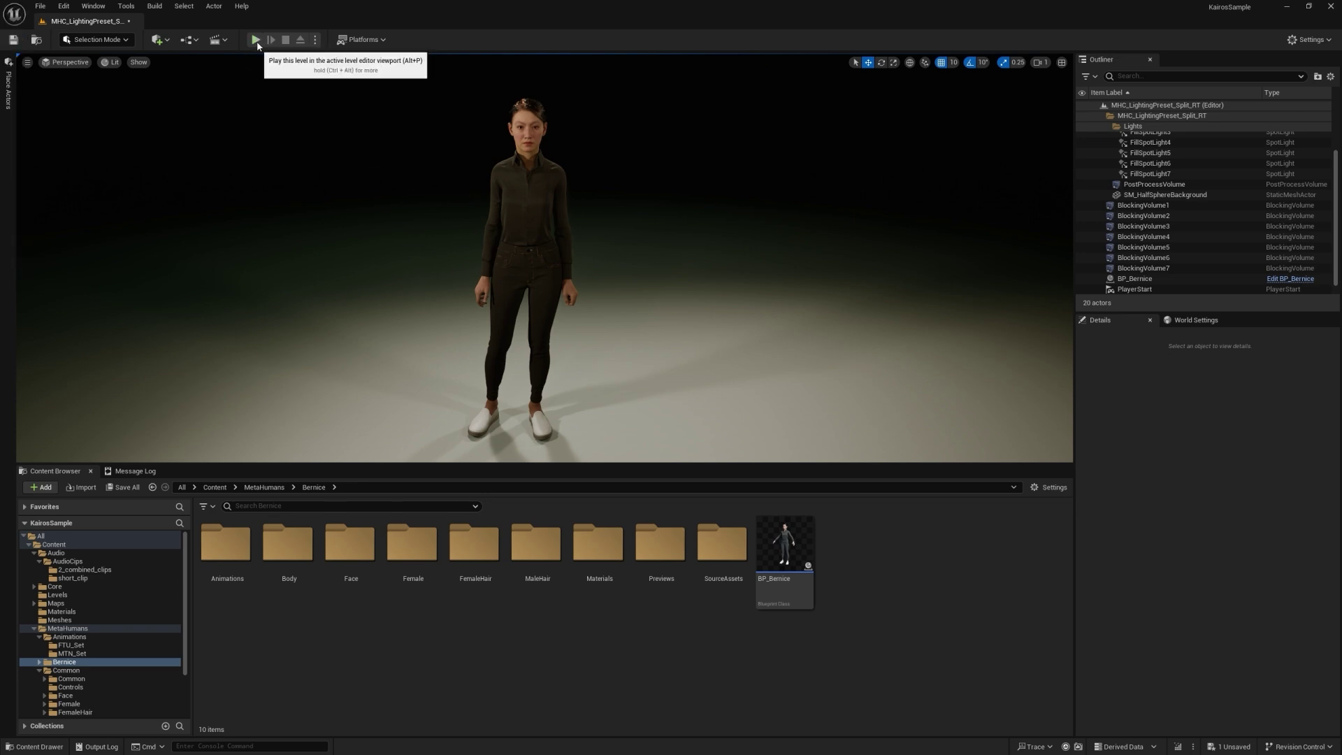
# Play the level in a new editor window (PIE).
pyautogui.click(253, 41)
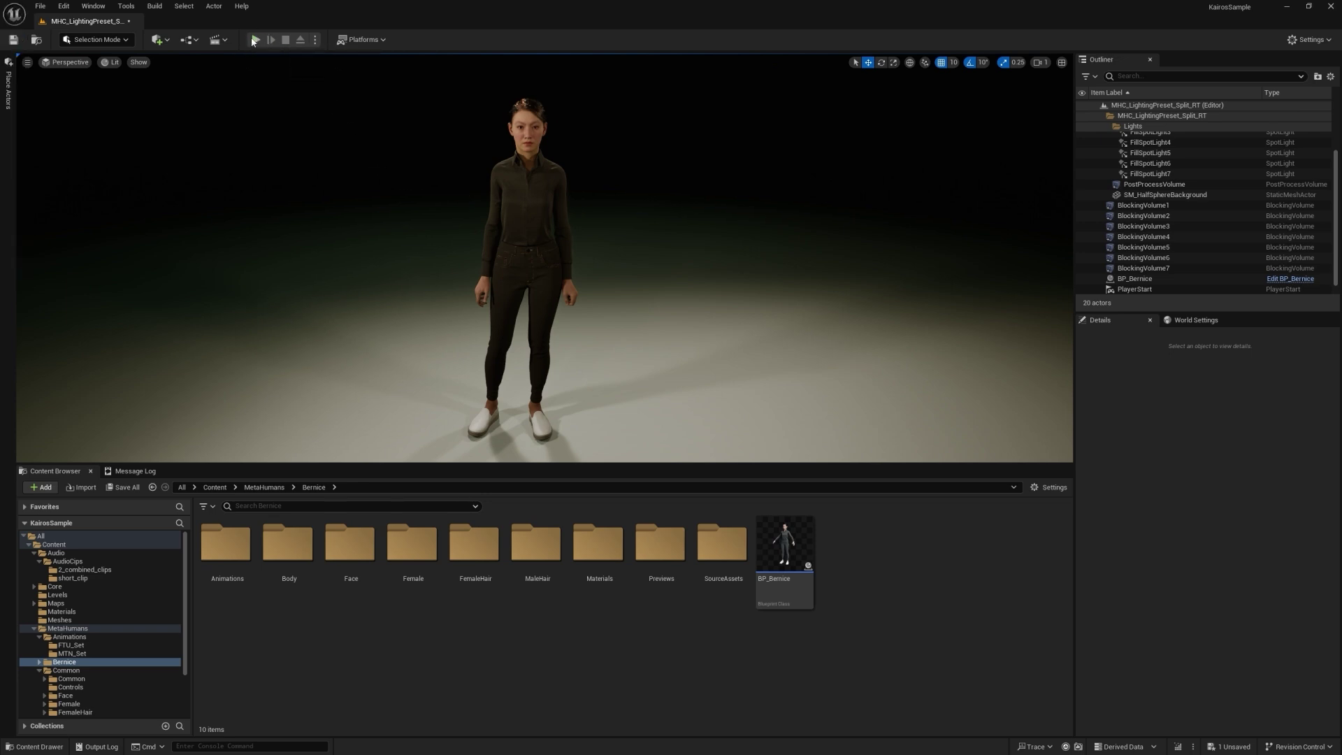
pyautogui.click(316, 42)
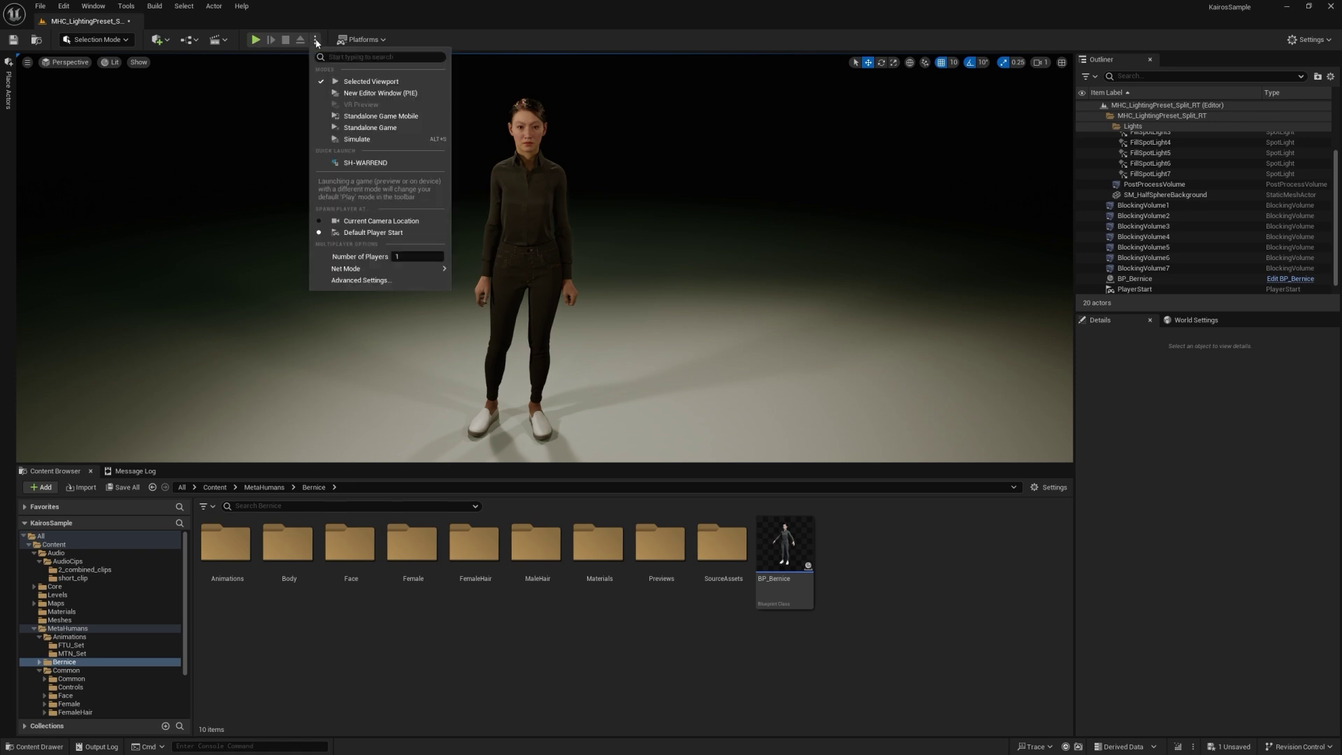
pyautogui.click(374, 95)
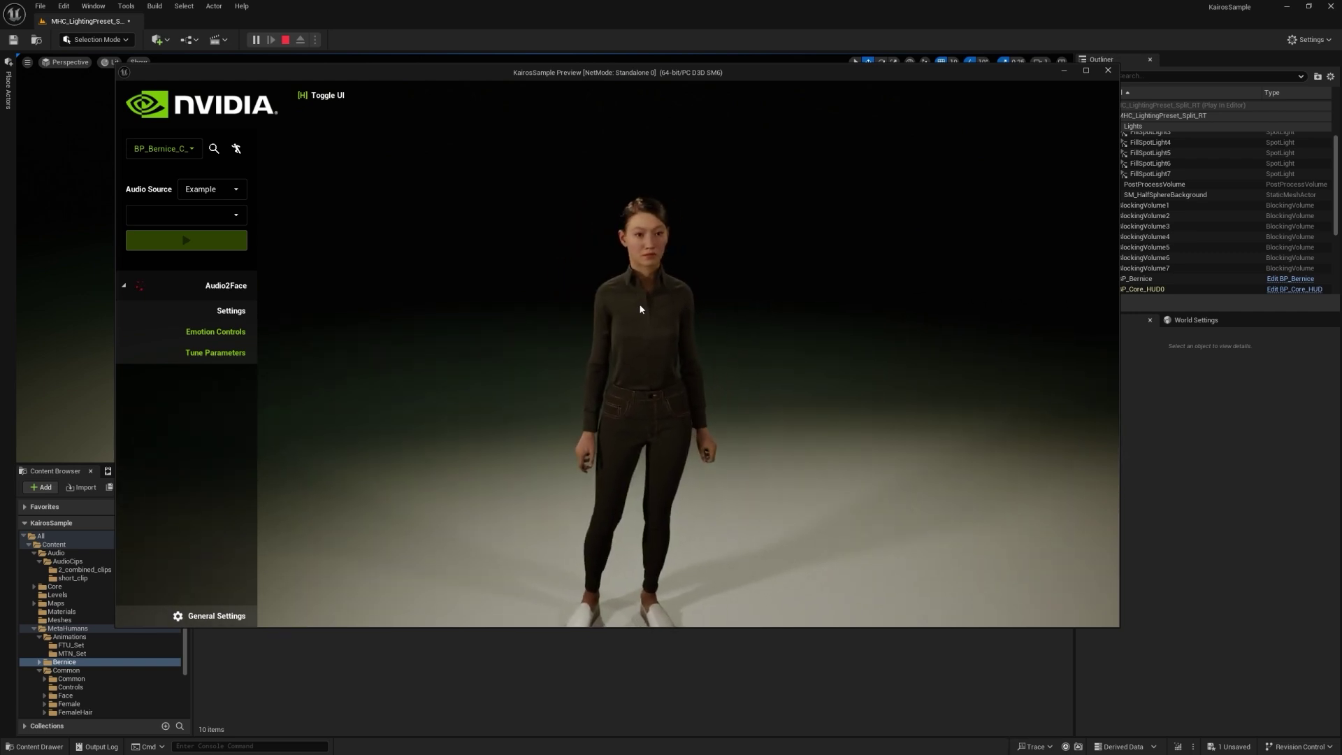
# Examine the character selector and the available audio source options in the preview.
pyautogui.click(175, 151)
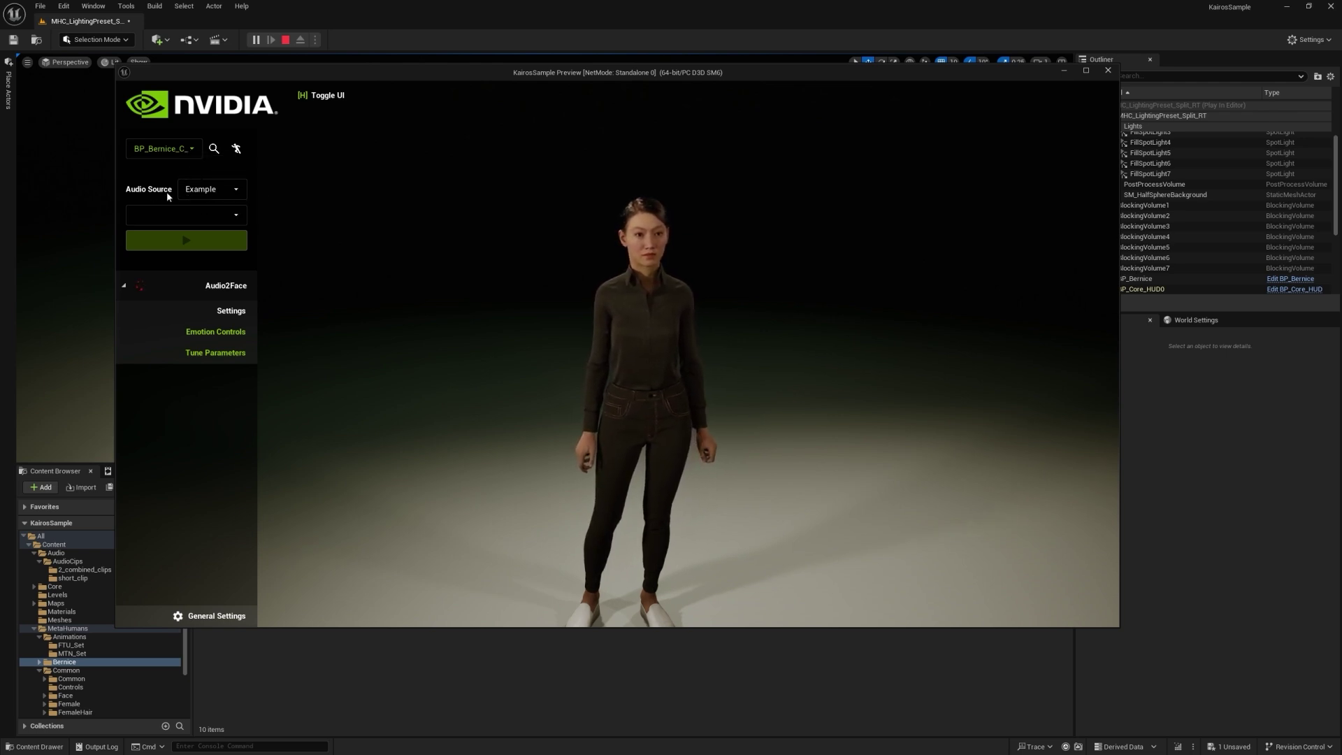
pyautogui.click(214, 192)
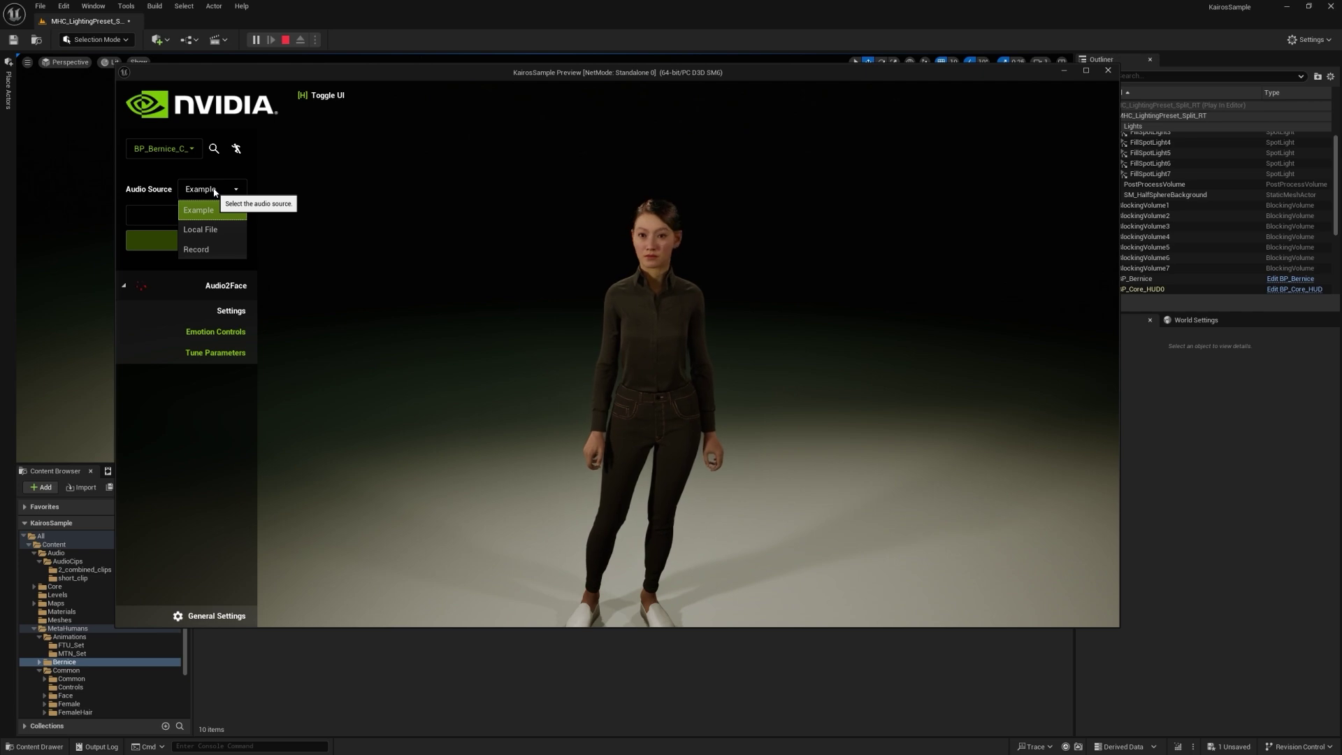
pyautogui.click(214, 193)
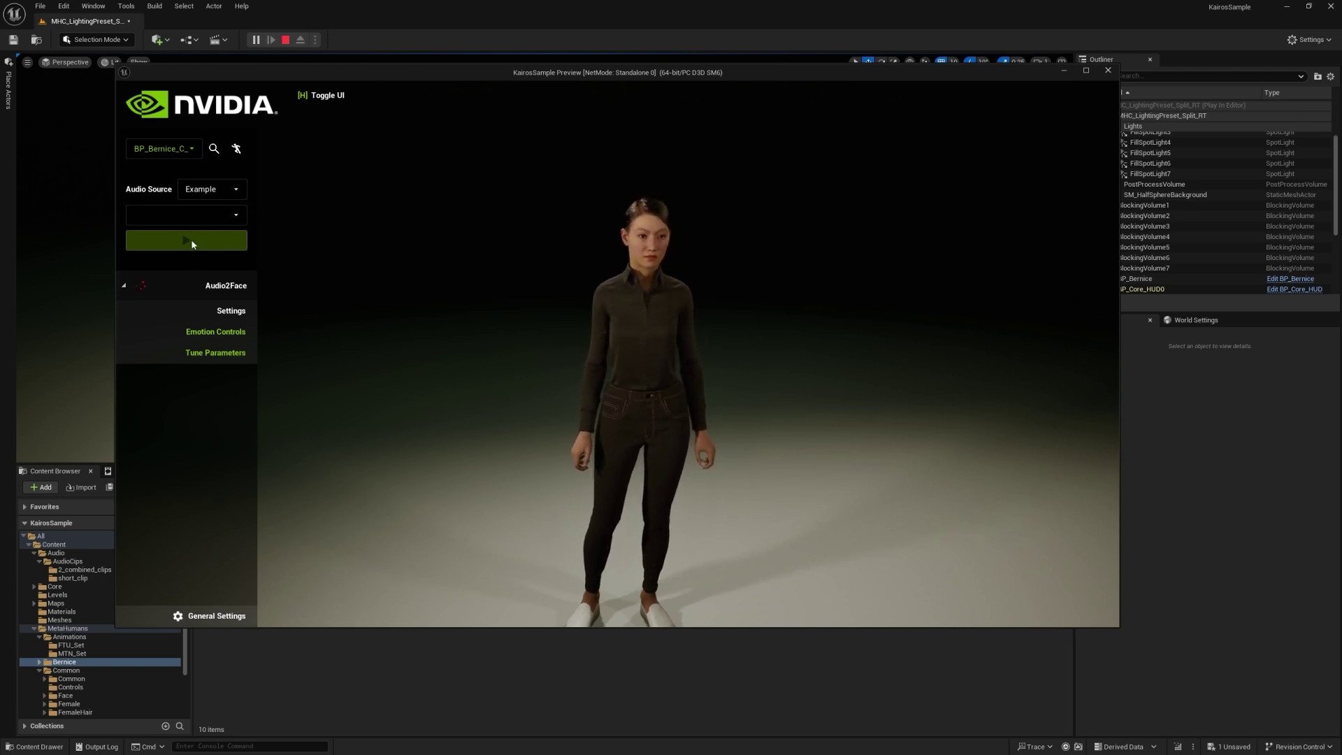
# Paste the NVIDIA Cloud Functions API key into the Audio2Face connection settings and close the preview.
pyautogui.moveTo(143, 287)
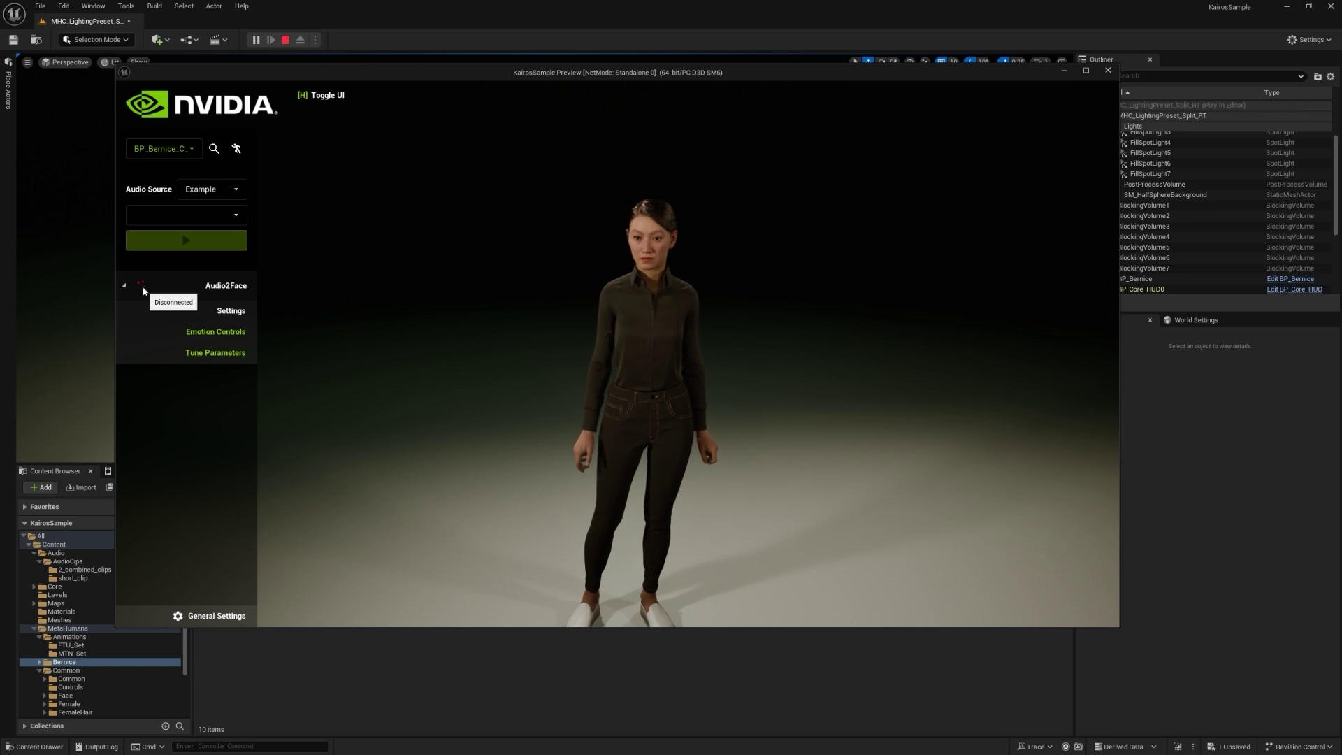
pyautogui.click(228, 313)
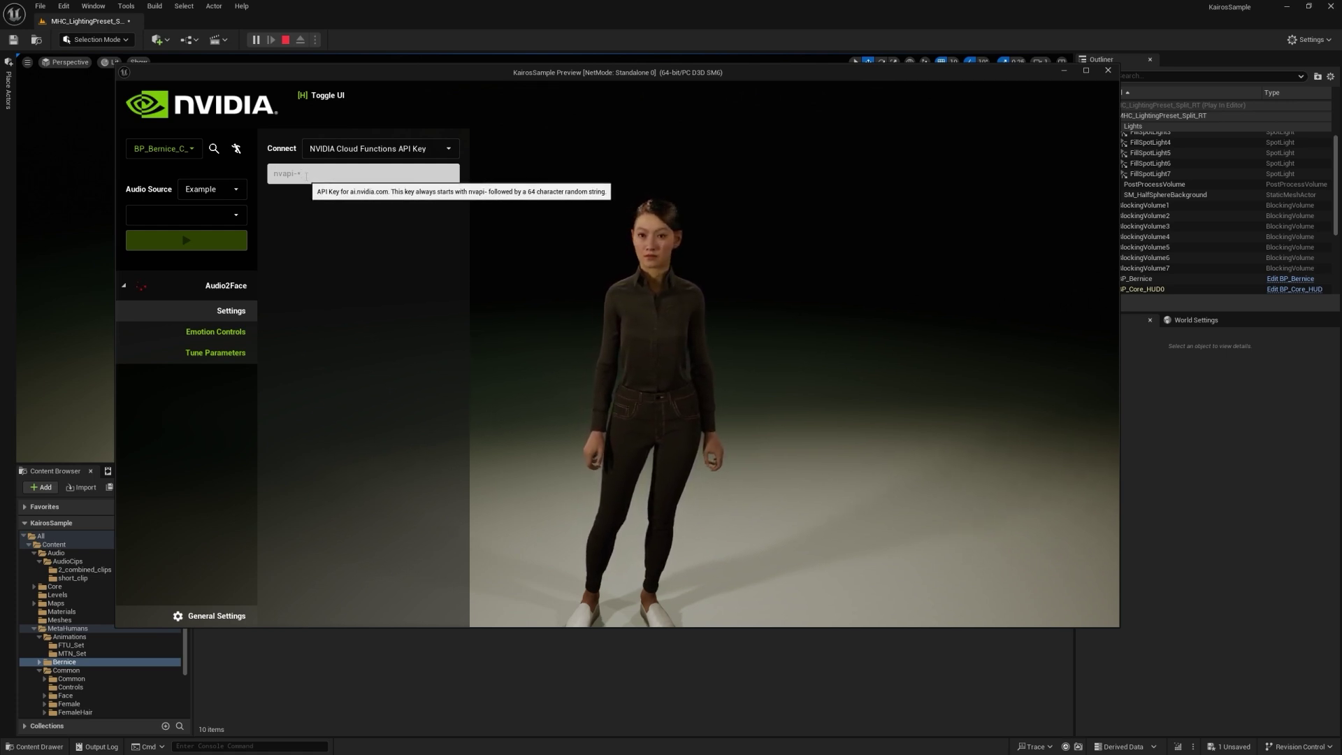
pyautogui.hotkey('ctrl', 'v')
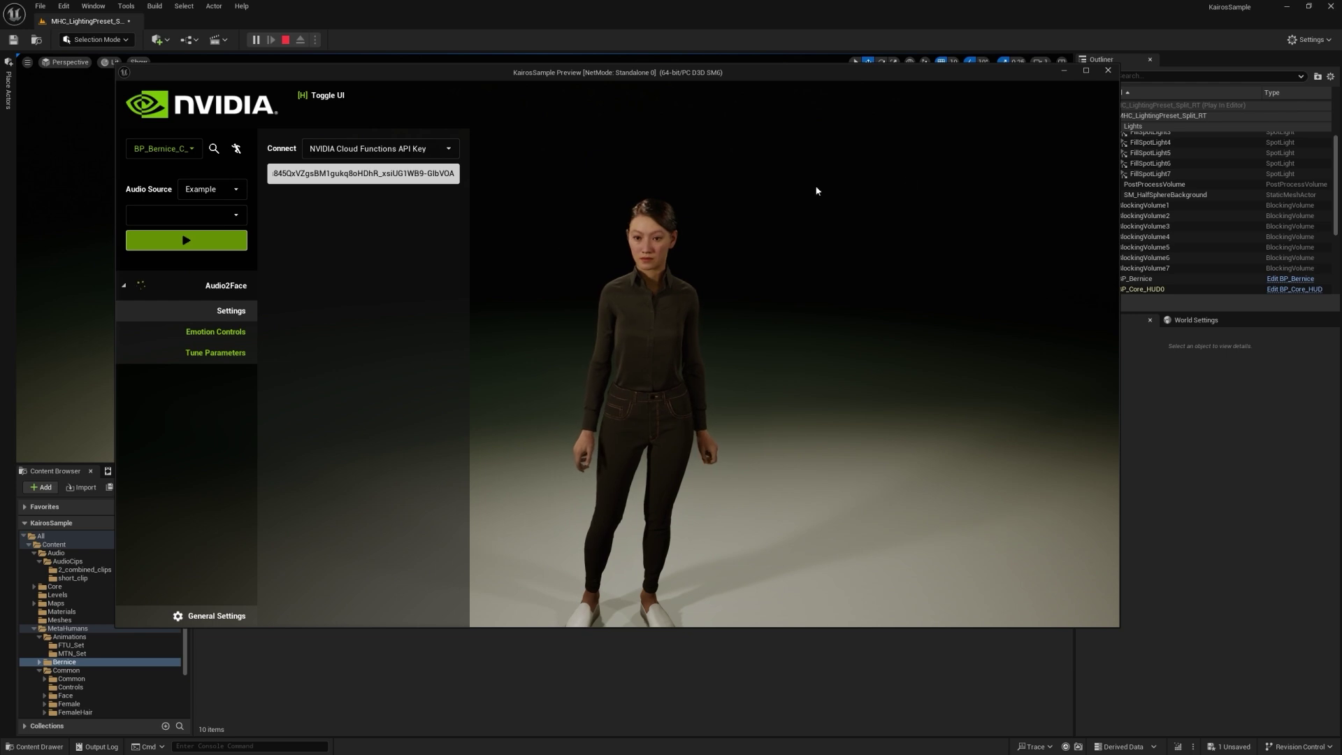
pyautogui.click(1108, 71)
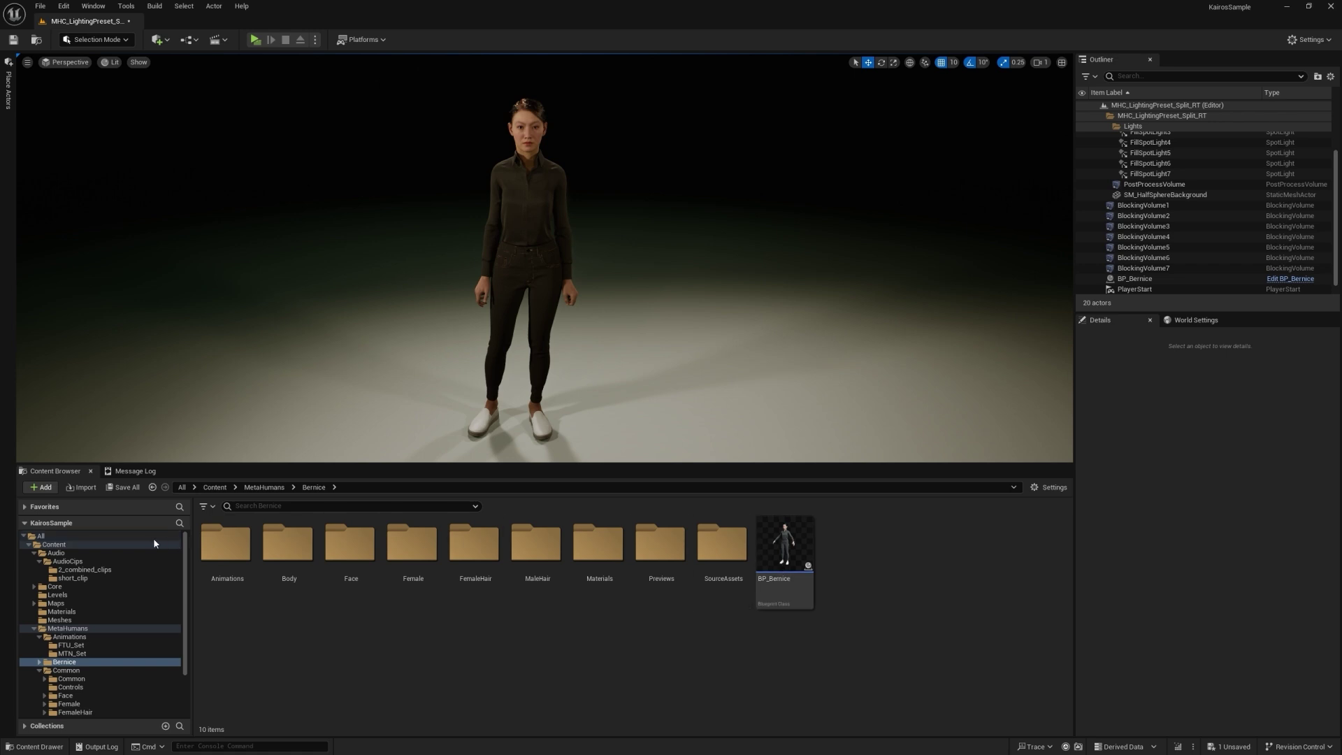
# Browse the project content to the Audio/AudioCips/short_clip folder.
pyautogui.click(78, 545)
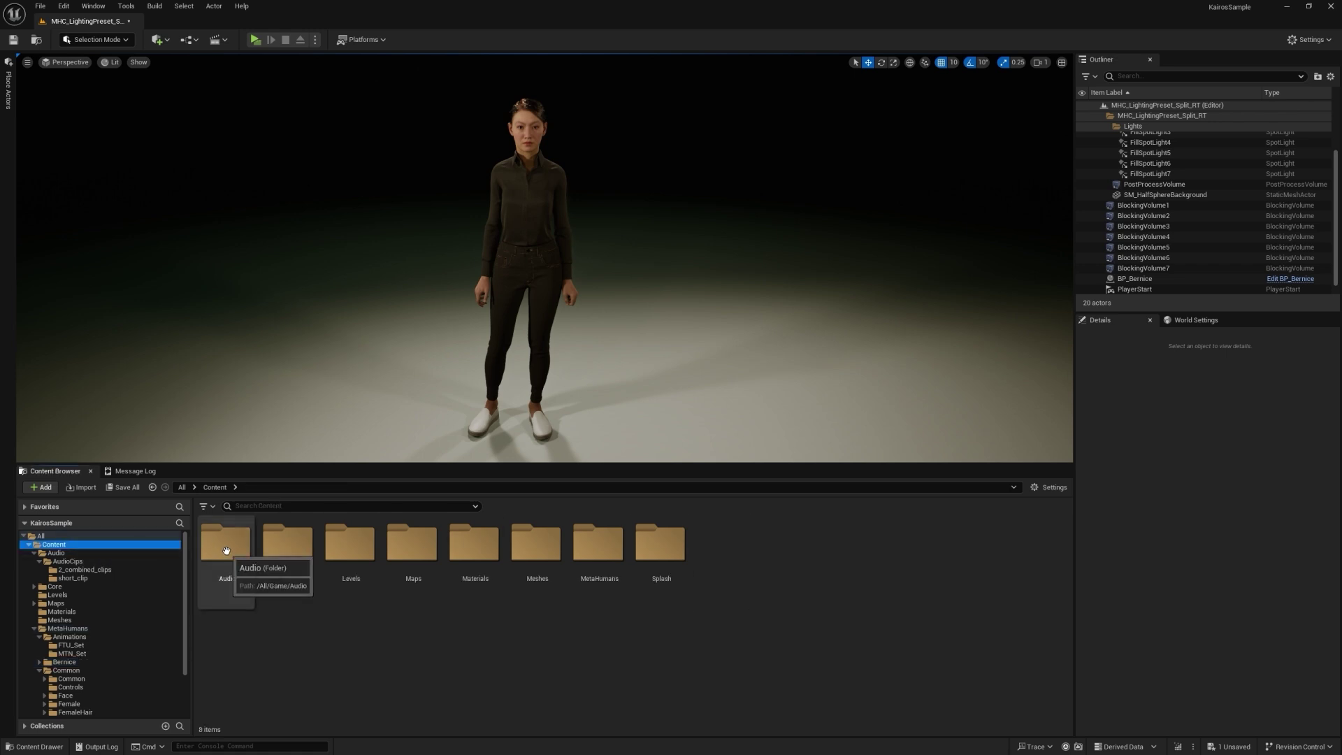
pyautogui.doubleClick(232, 548)
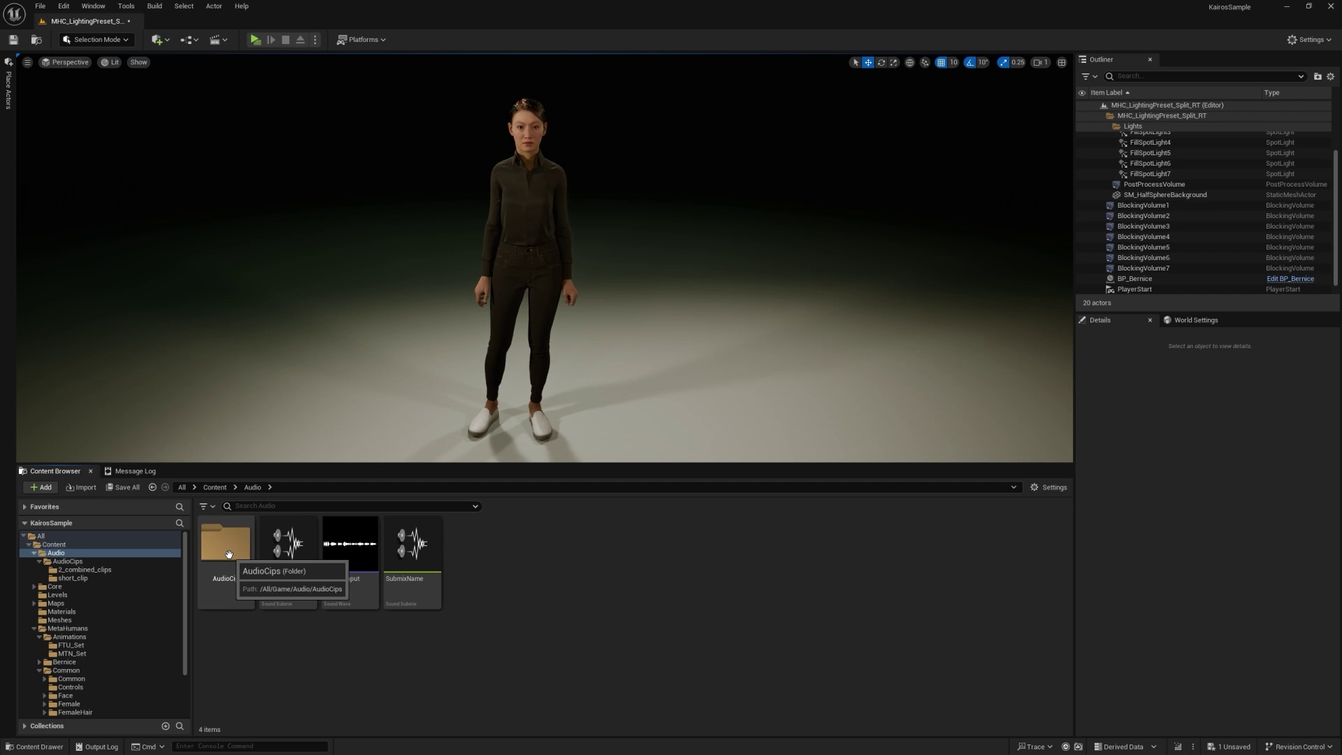
pyautogui.doubleClick(228, 554)
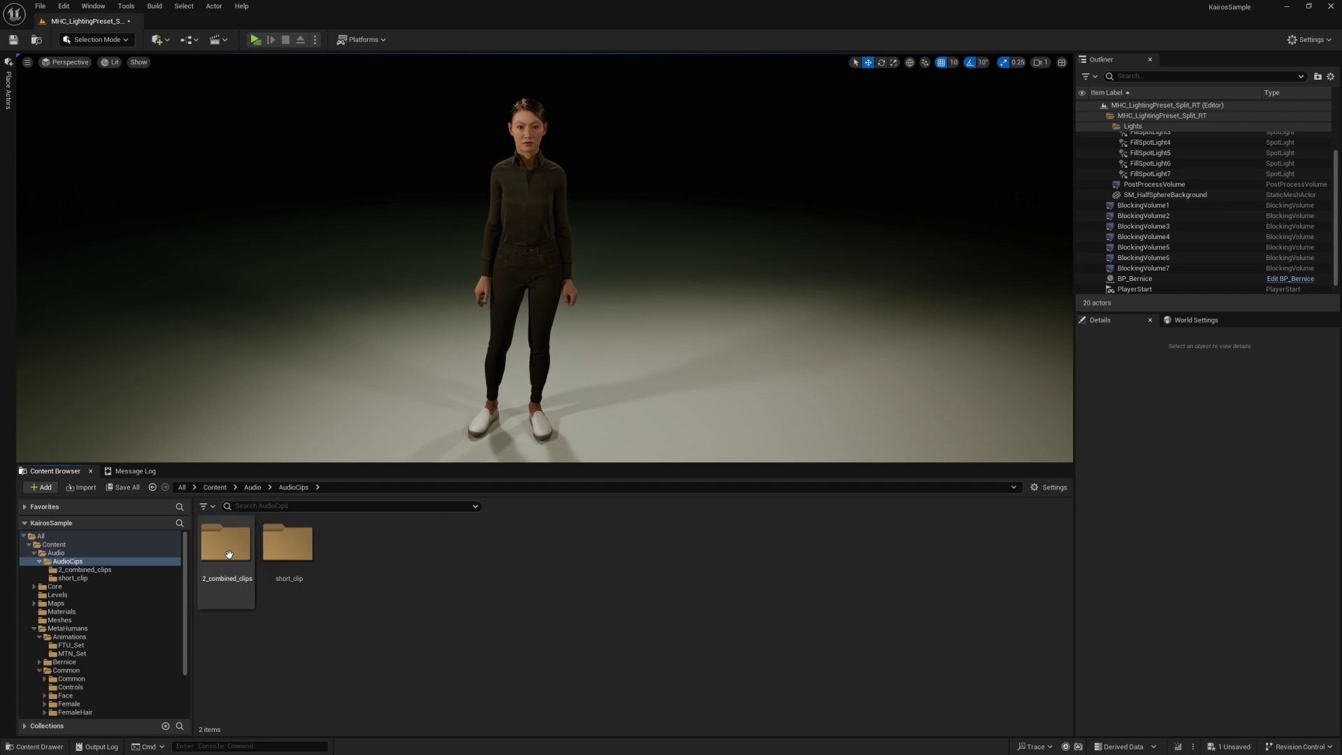
pyautogui.doubleClick(293, 553)
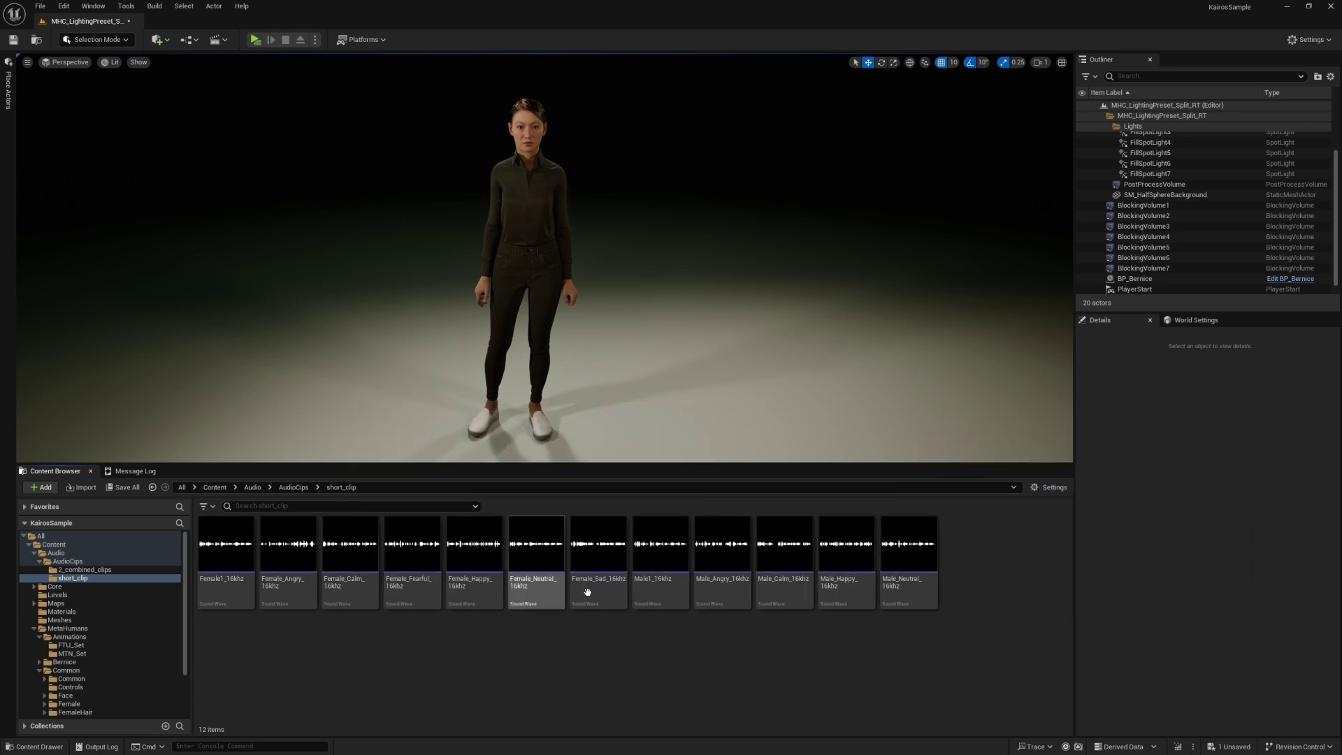
pyautogui.moveTo(544, 594)
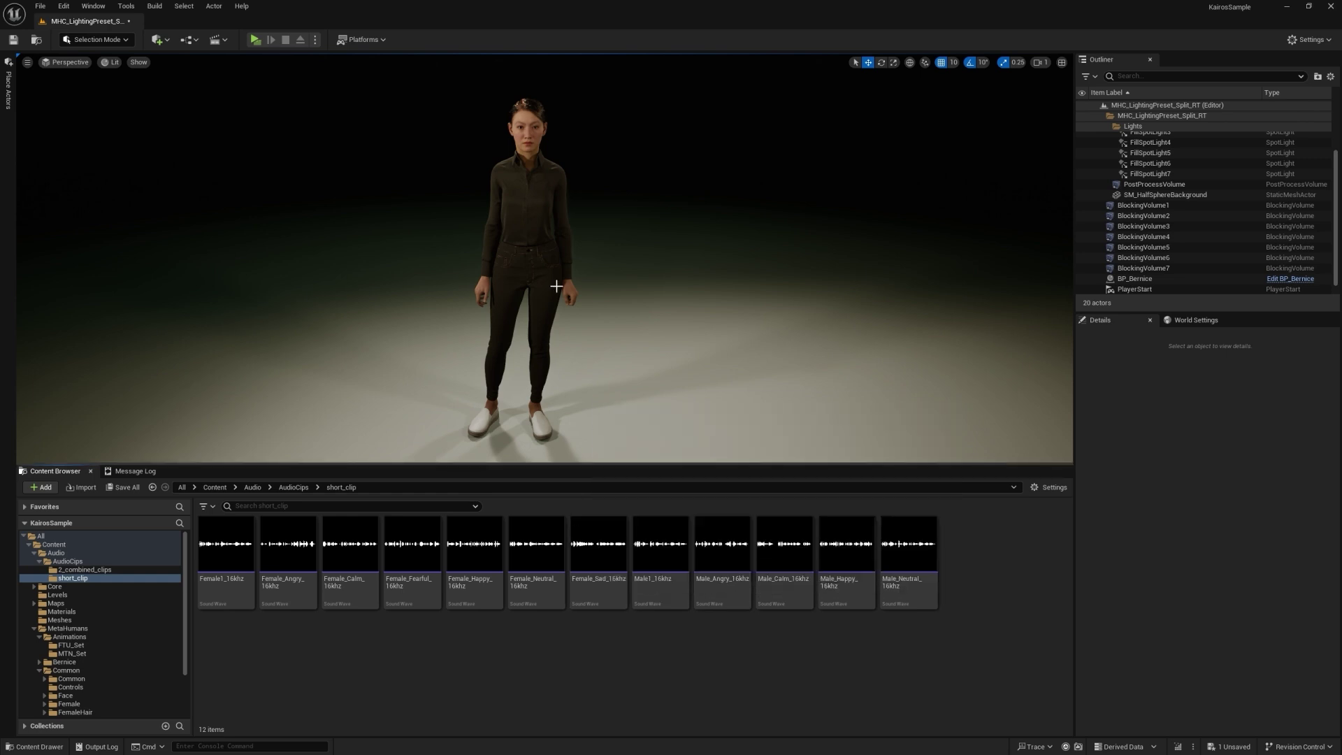
# Add the seven female sound waves, Female1_16khz through Female_Sad_16khz, as audio components to the BP_Bernice blueprint.
pyautogui.click(612, 603)
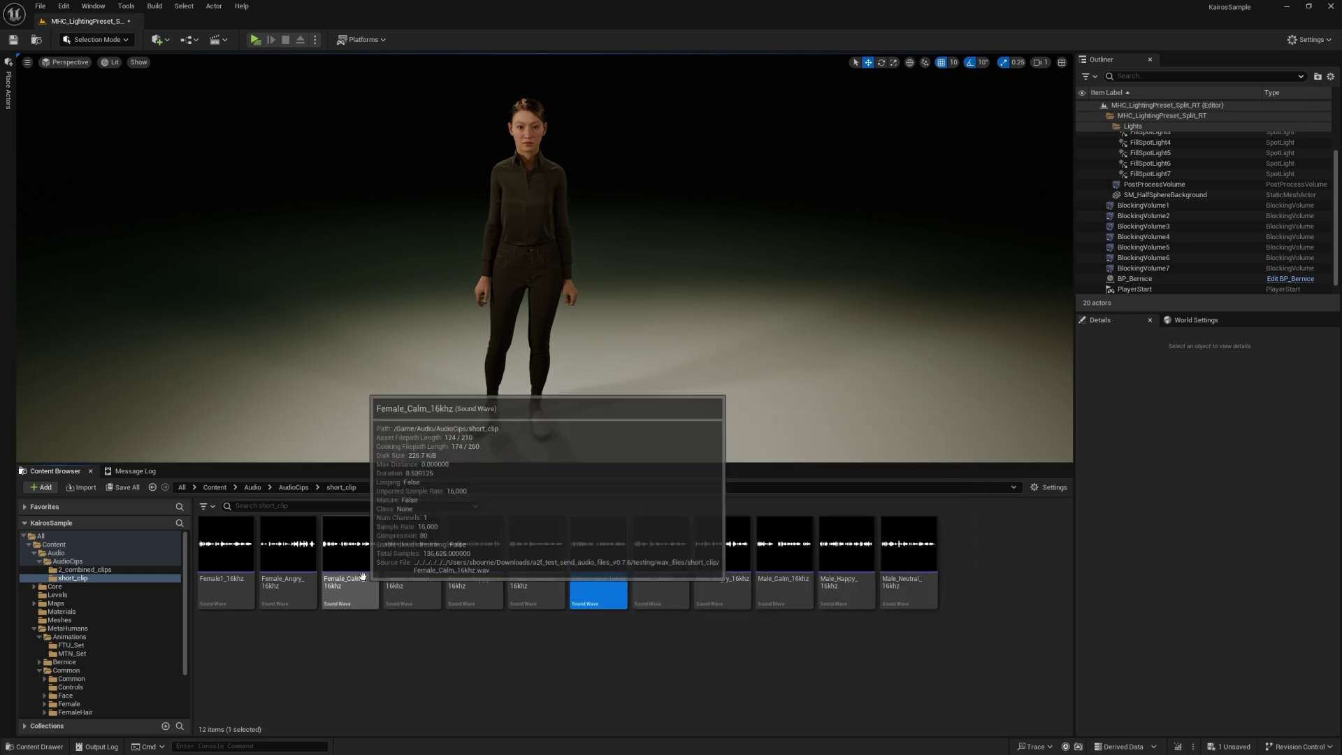
pyautogui.keyDown('shift'); pyautogui.click(225, 559); pyautogui.keyUp('shift')
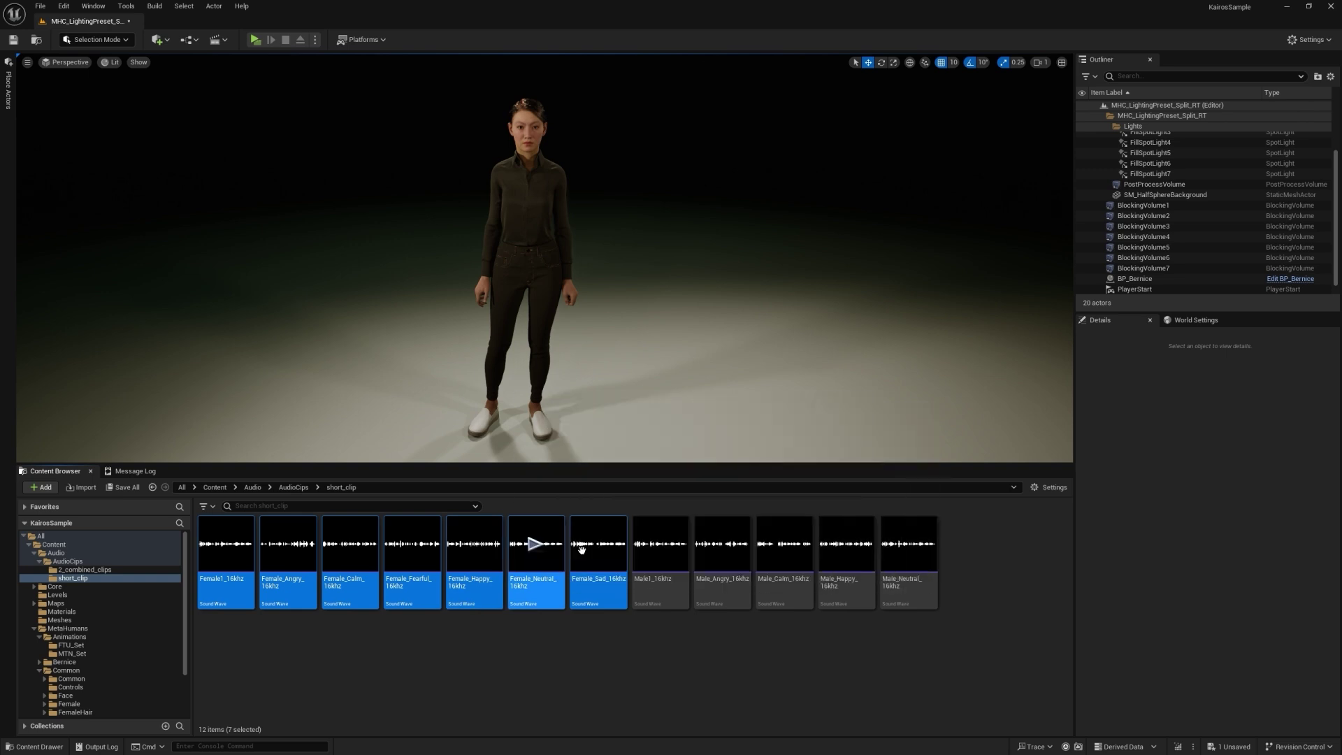
pyautogui.click(1290, 279)
pyautogui.moveTo(480, 220); pyautogui.dragTo(1004, 207)
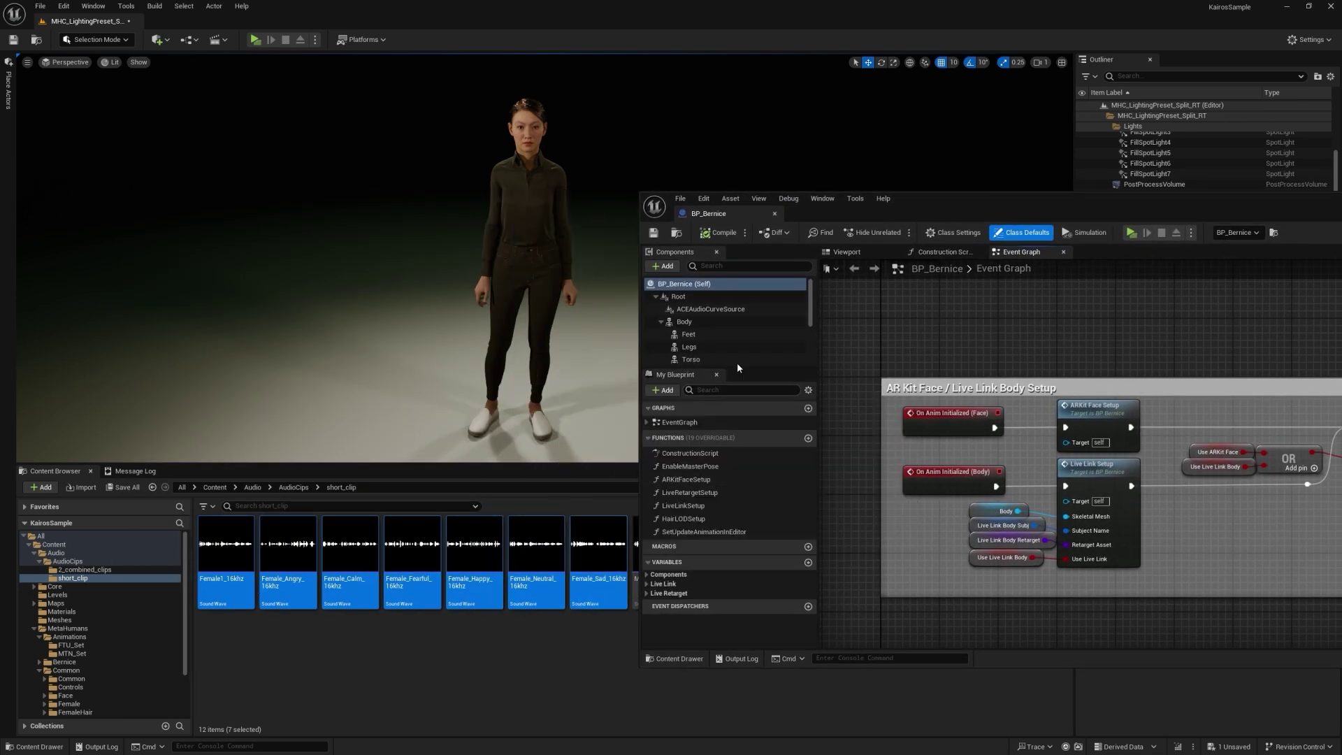
pyautogui.click(665, 266)
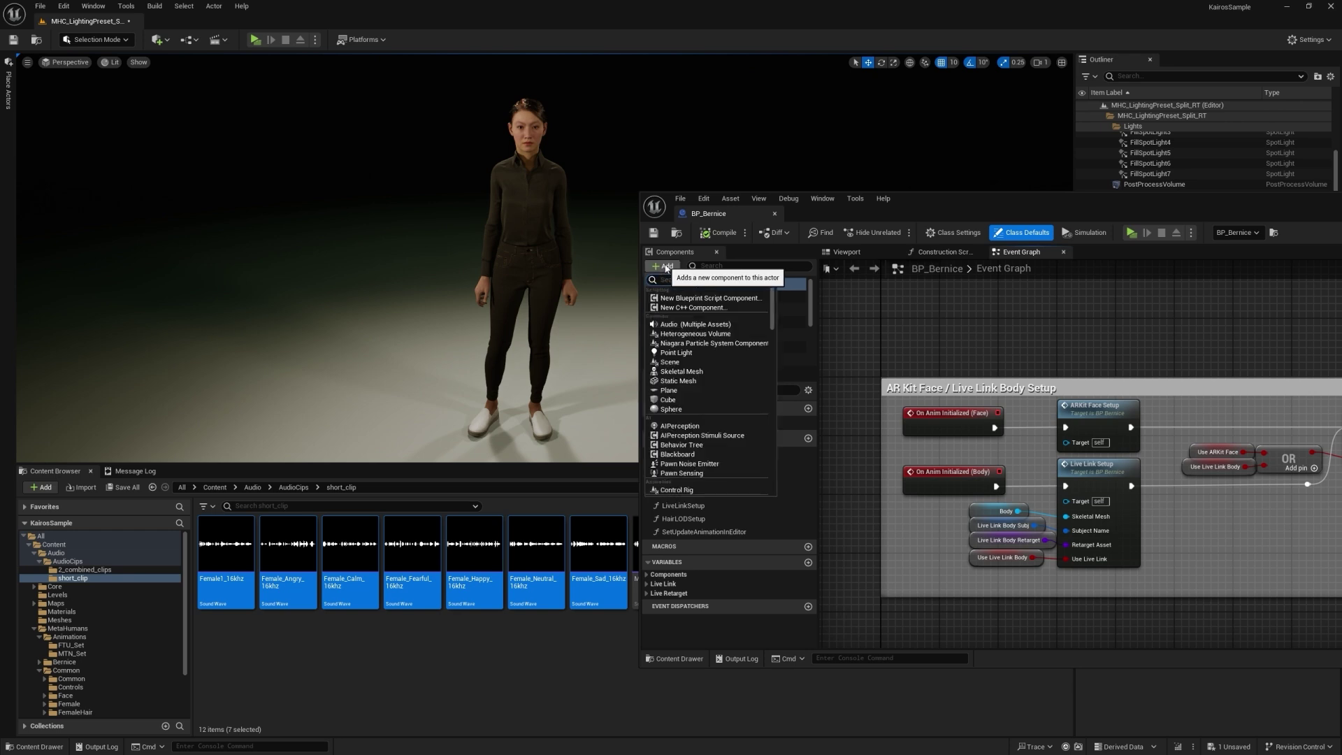
pyautogui.click(710, 325)
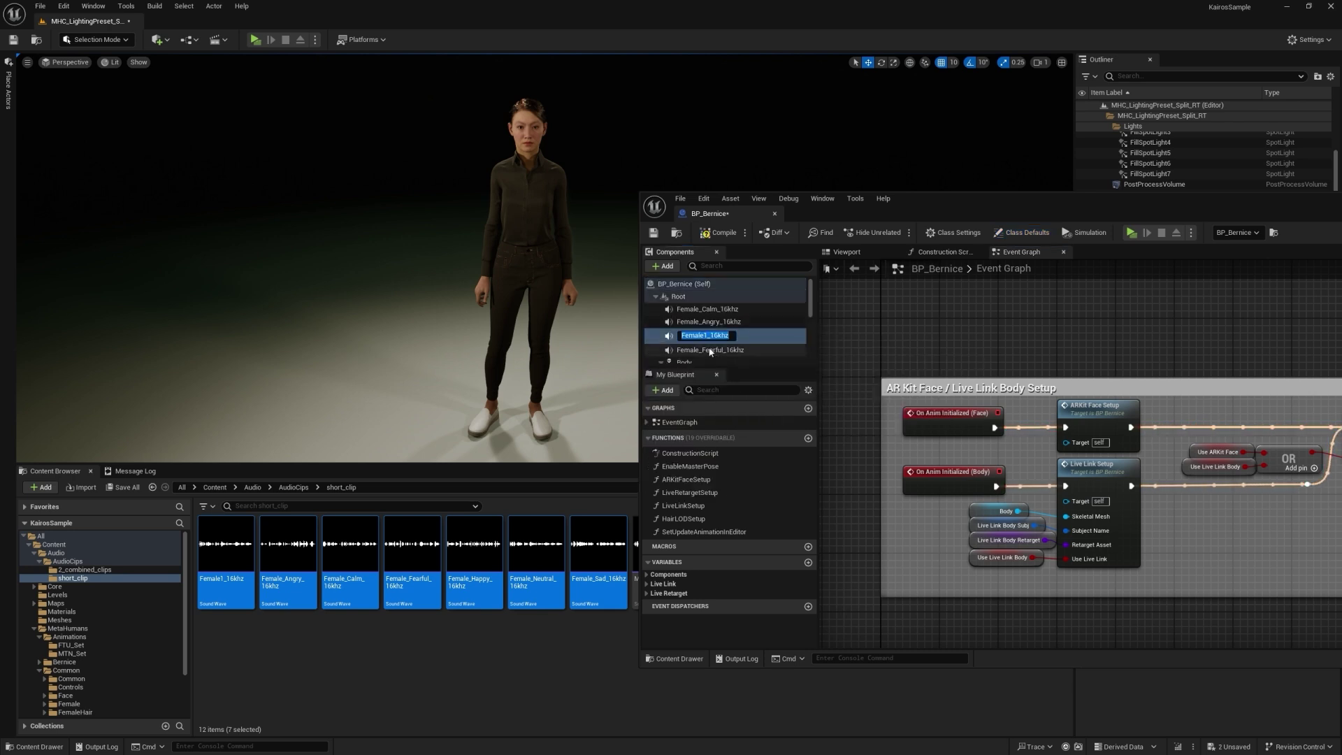
pyautogui.click(715, 312)
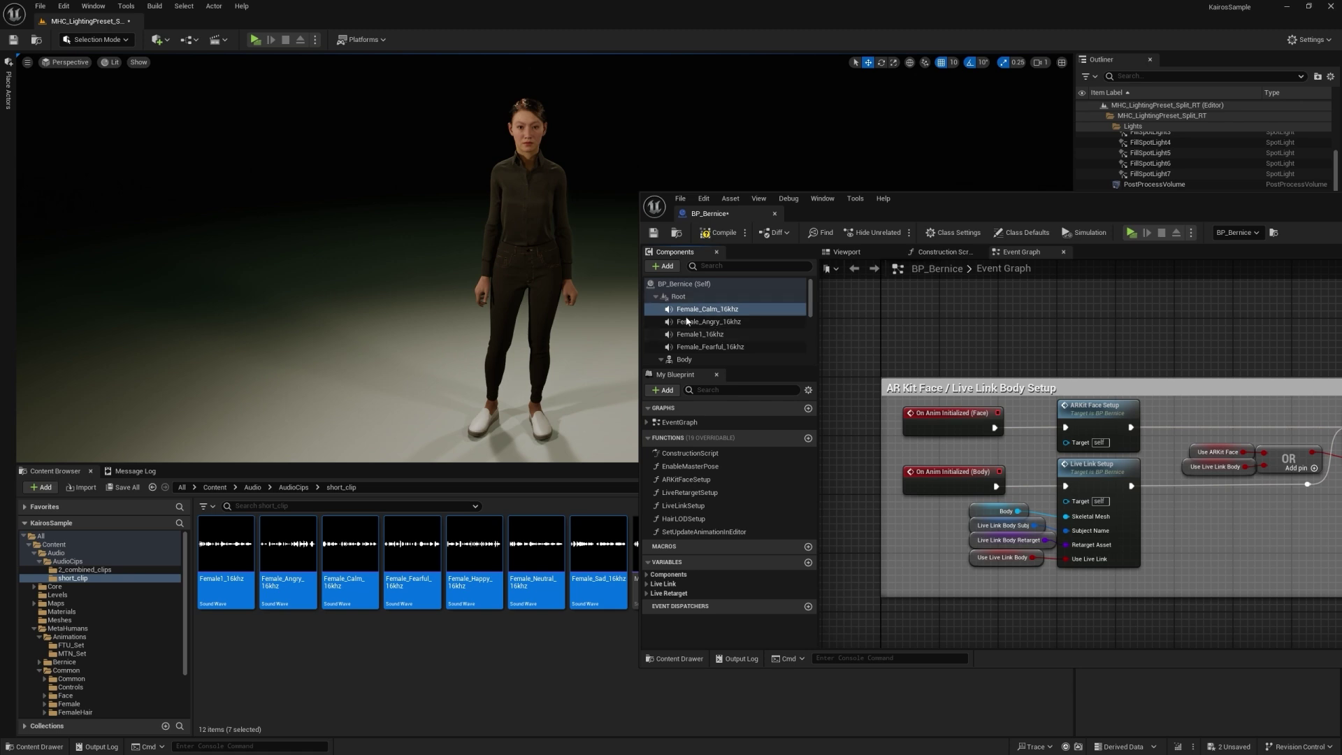
# Disable Auto Activate on all seven female audio components of BP_Bernice.
pyautogui.click(698, 350)
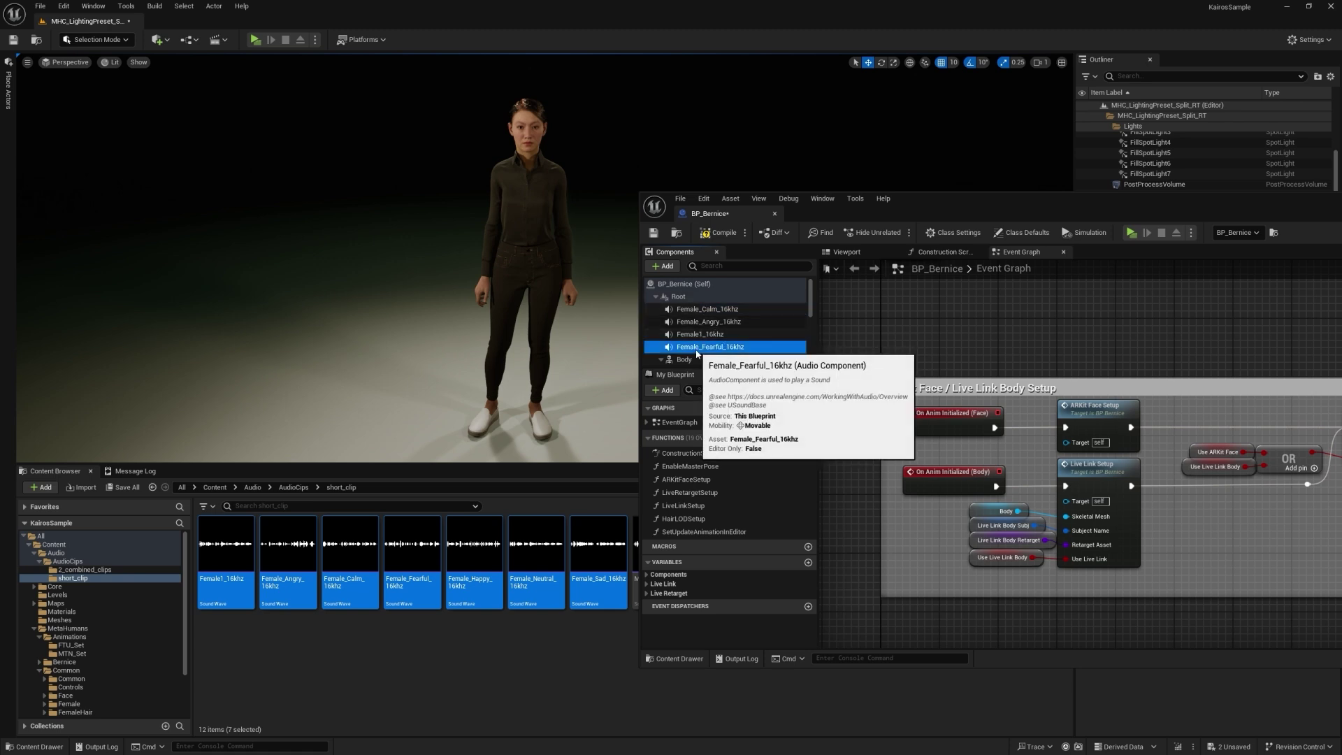
pyautogui.keyDown('shift'); pyautogui.click(702, 311); pyautogui.keyUp('shift')
pyautogui.scroll(-5, 732, 340)
pyautogui.scroll(-3, 730, 353)
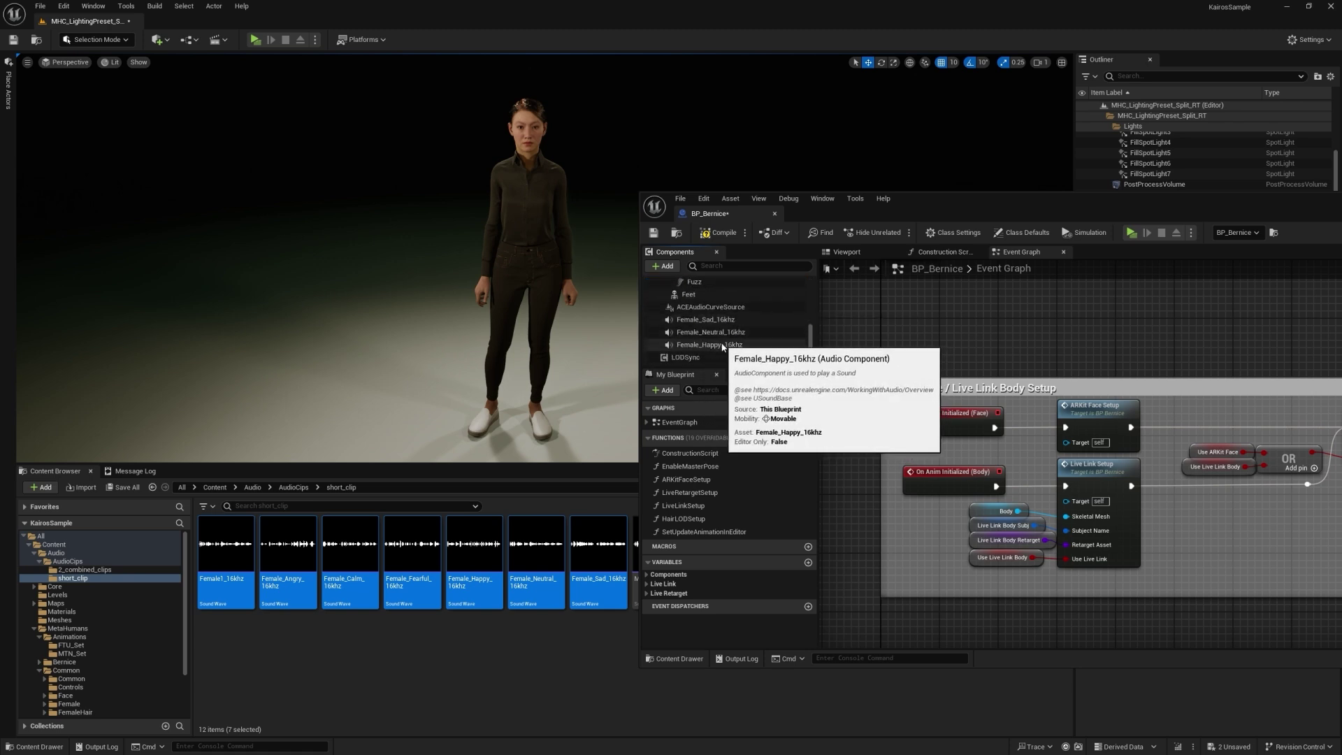
pyautogui.click(687, 344)
pyautogui.keyDown('shift'); pyautogui.click(689, 332); pyautogui.keyUp('shift')
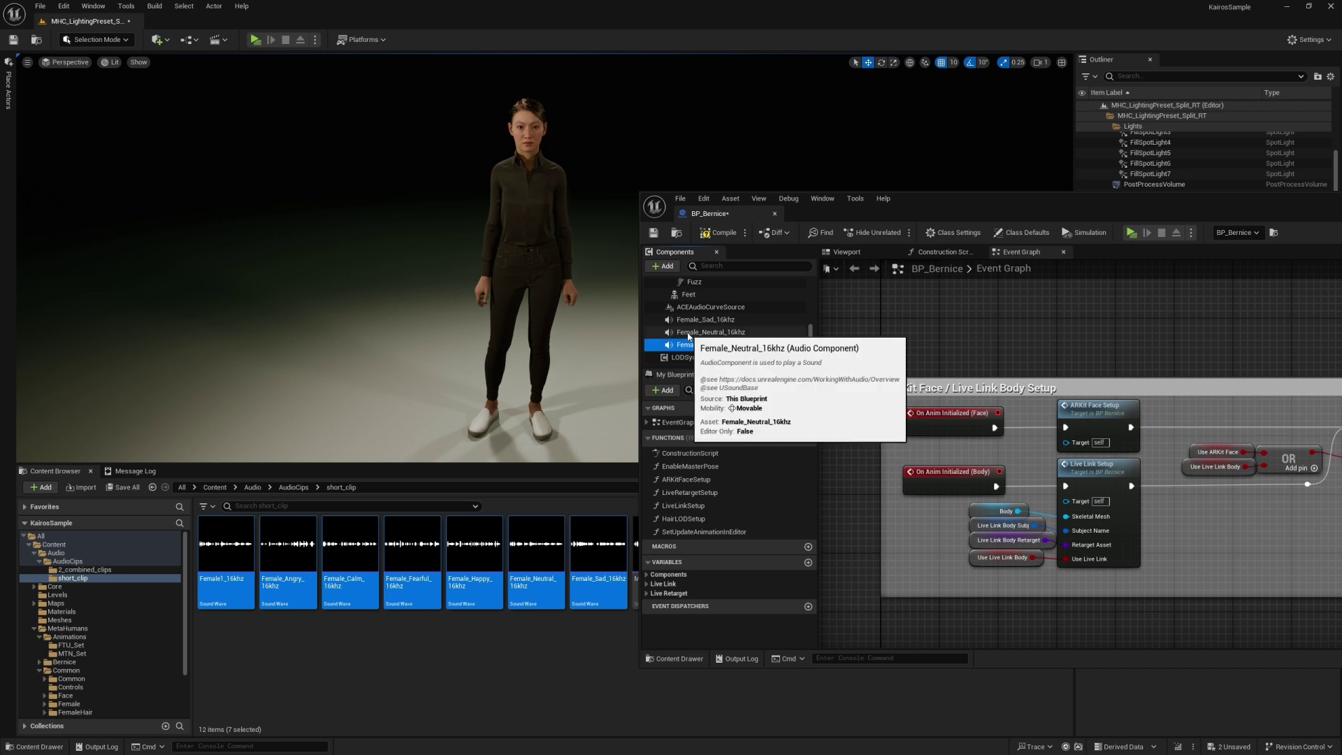
pyautogui.keyDown('shift'); pyautogui.click(689, 321); pyautogui.keyUp('shift')
pyautogui.moveTo(809, 344); pyautogui.dragTo(805, 301)
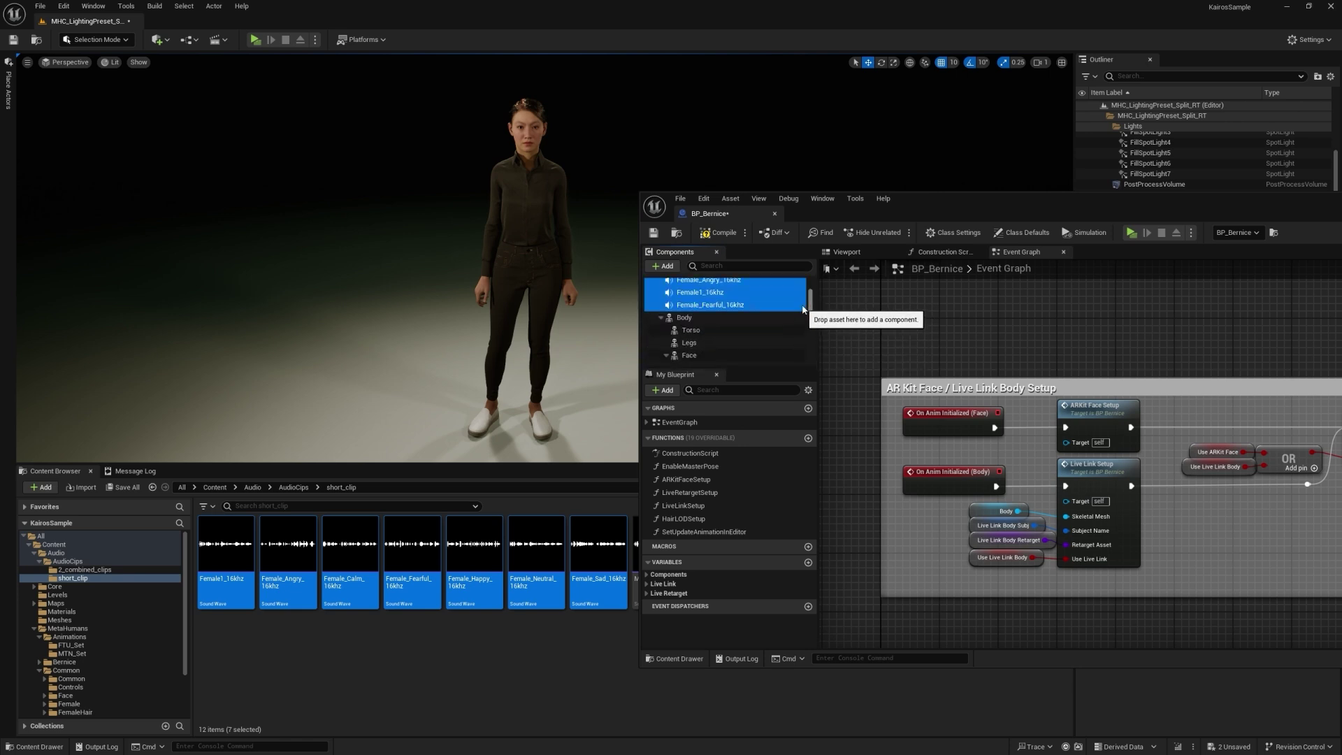
pyautogui.moveTo(951, 203); pyautogui.dragTo(424, 205)
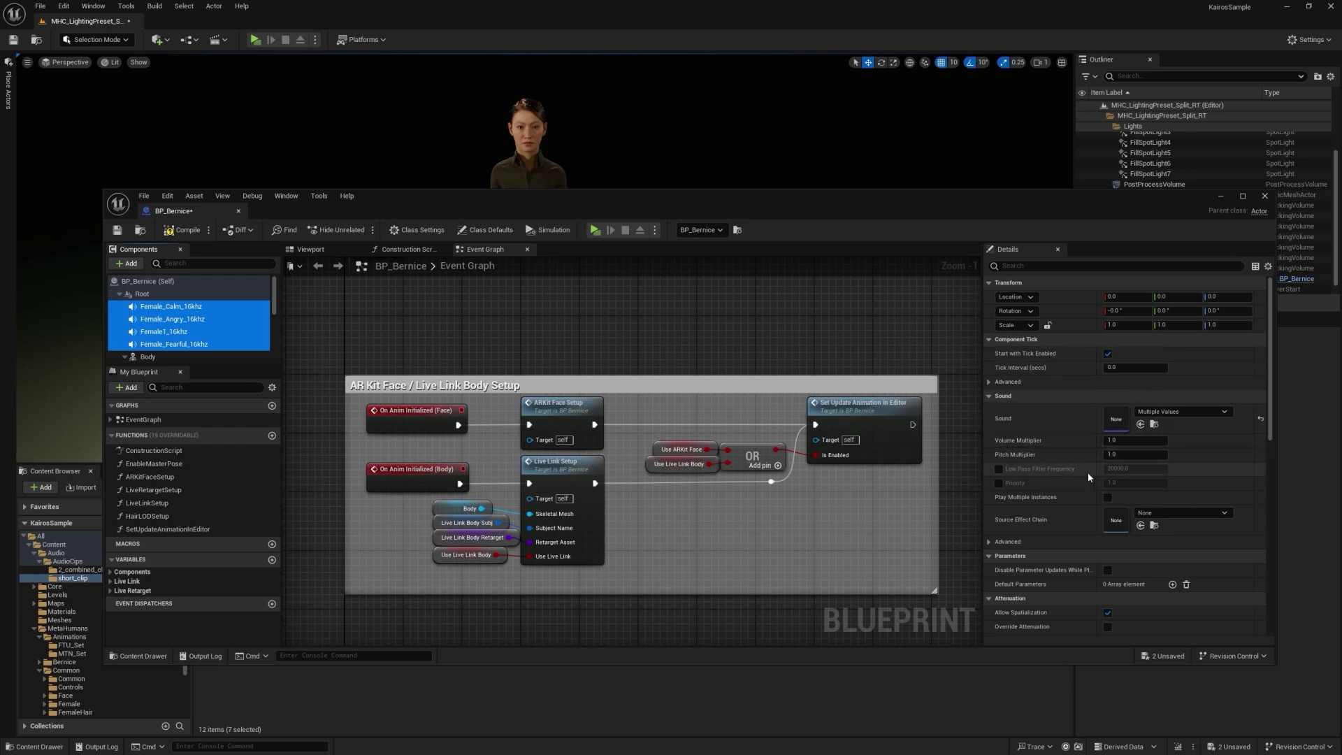
pyautogui.scroll(-15, 1088, 477)
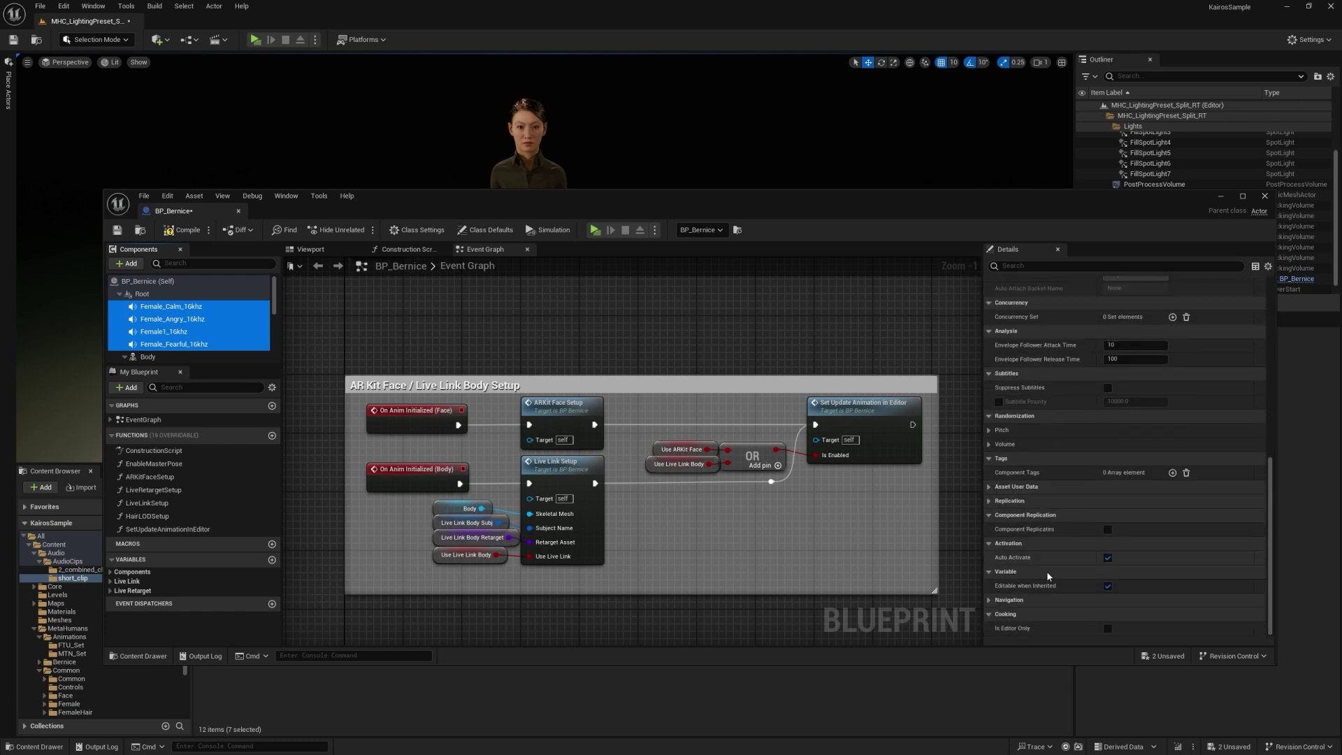
pyautogui.click(1108, 561)
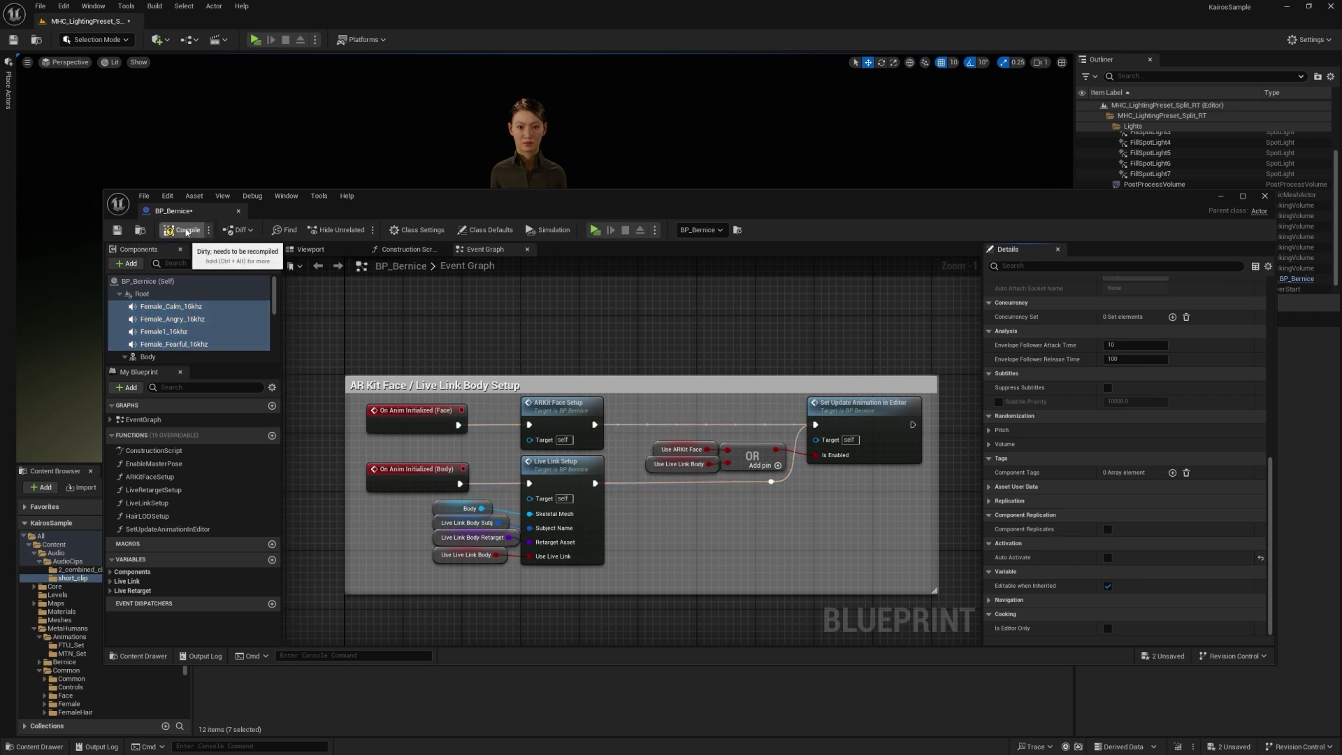
# Compile and save the BP_Bernice blueprint, and close its editor.
pyautogui.click(184, 230)
pyautogui.click(118, 230)
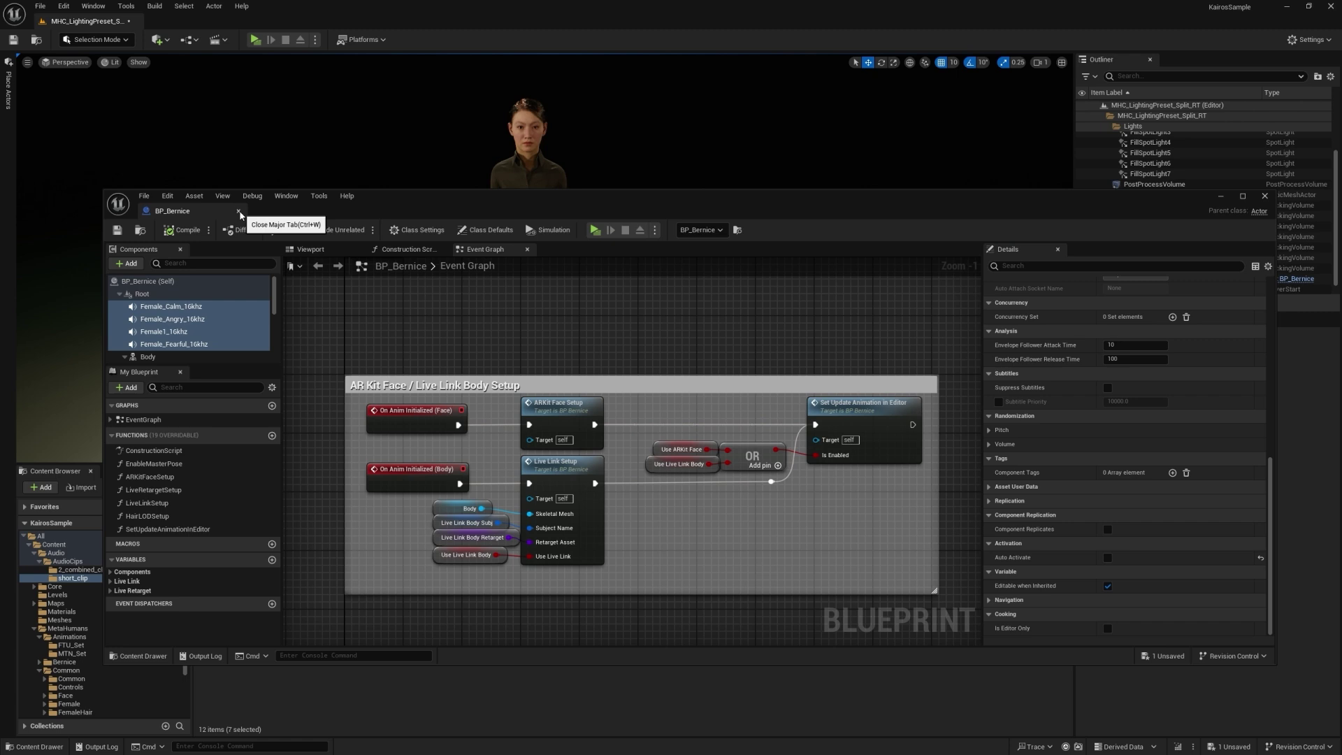
pyautogui.click(239, 212)
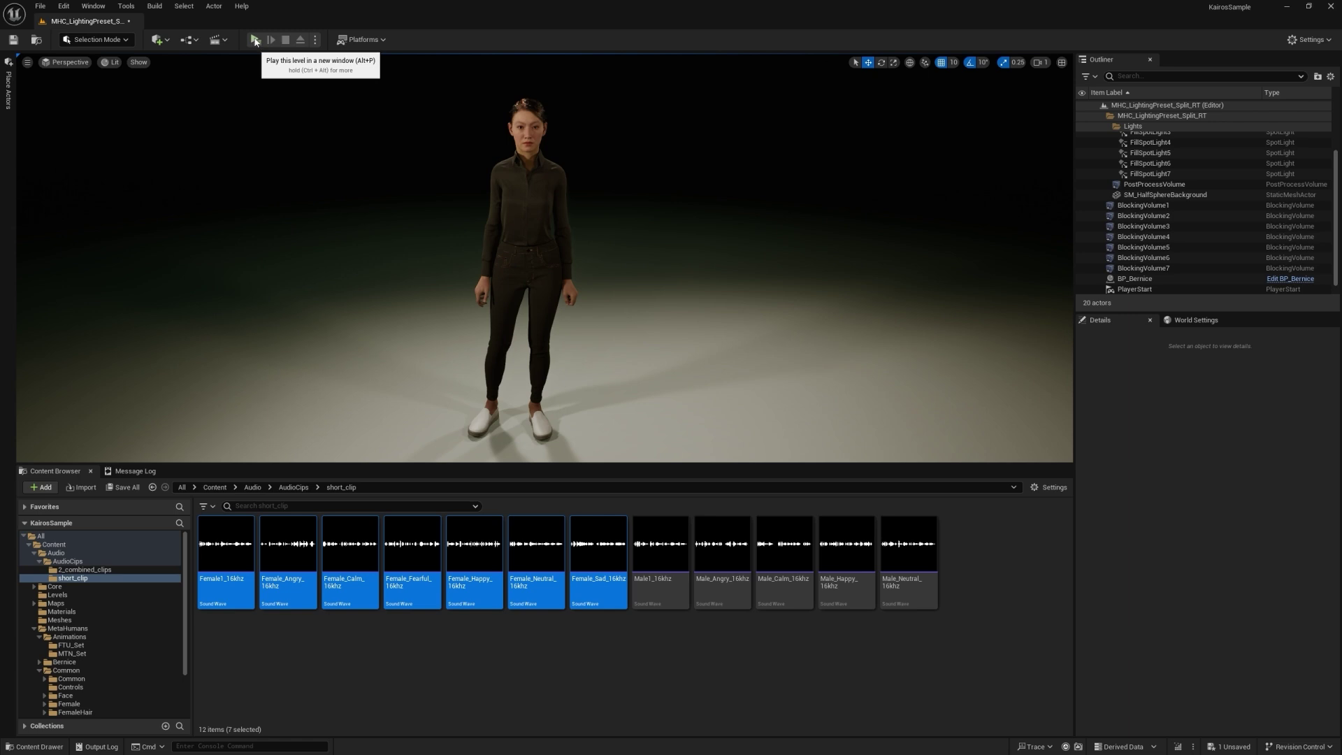
# Play the level in a new window and choose Female Angry 16khz as the example audio clip.
pyautogui.click(256, 40)
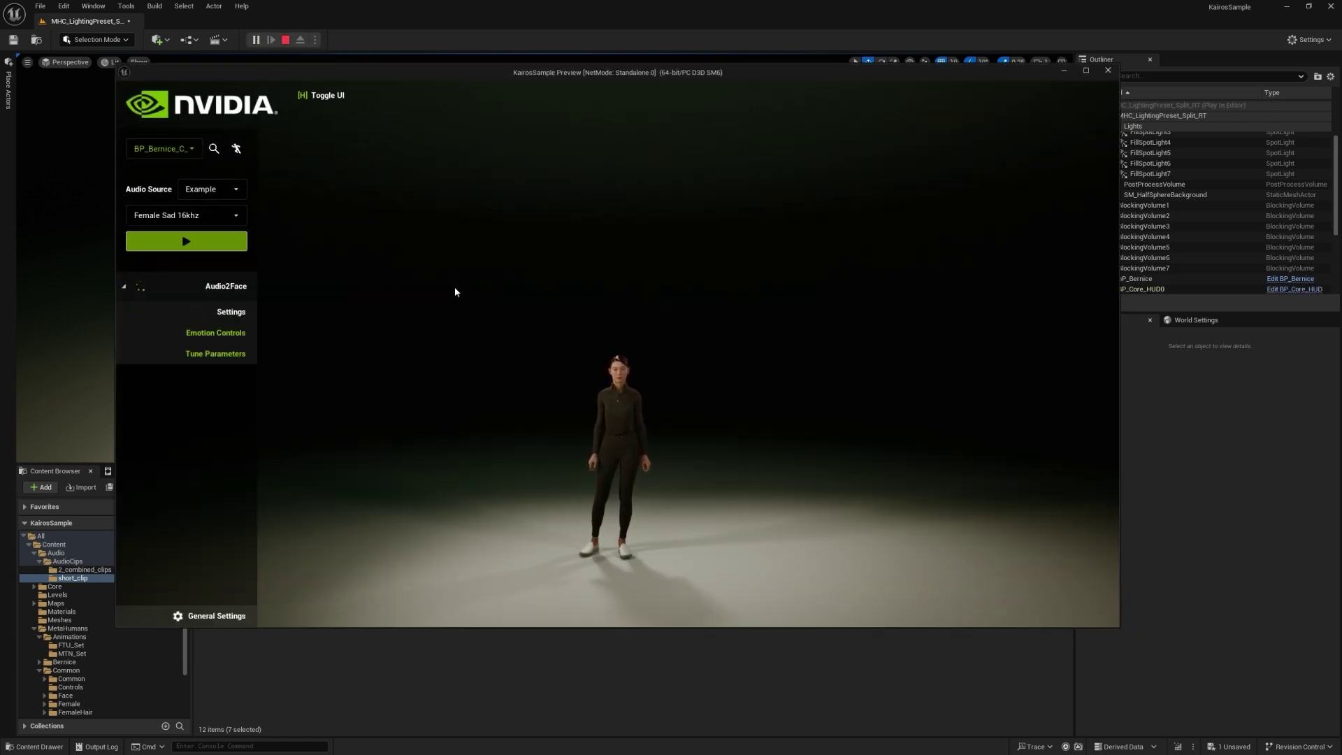
pyautogui.click(171, 216)
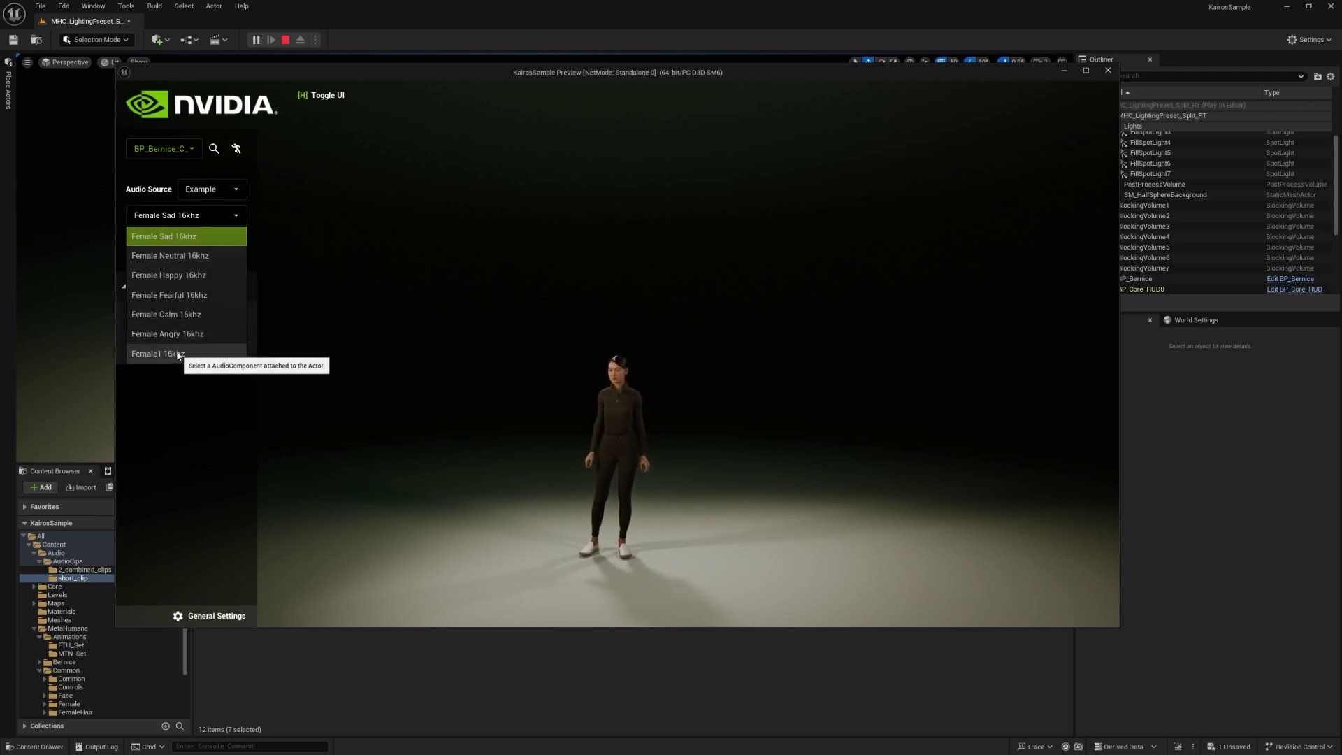
pyautogui.click(185, 235)
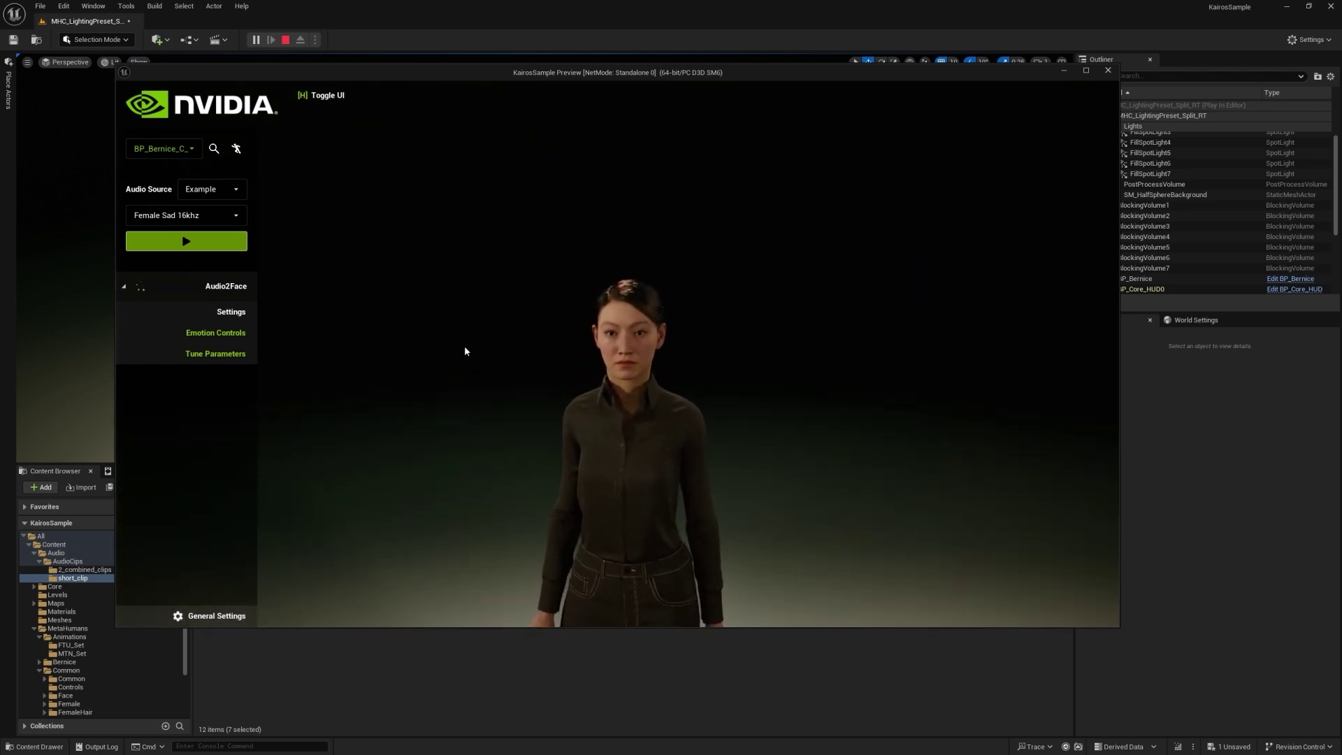
pyautogui.click(183, 217)
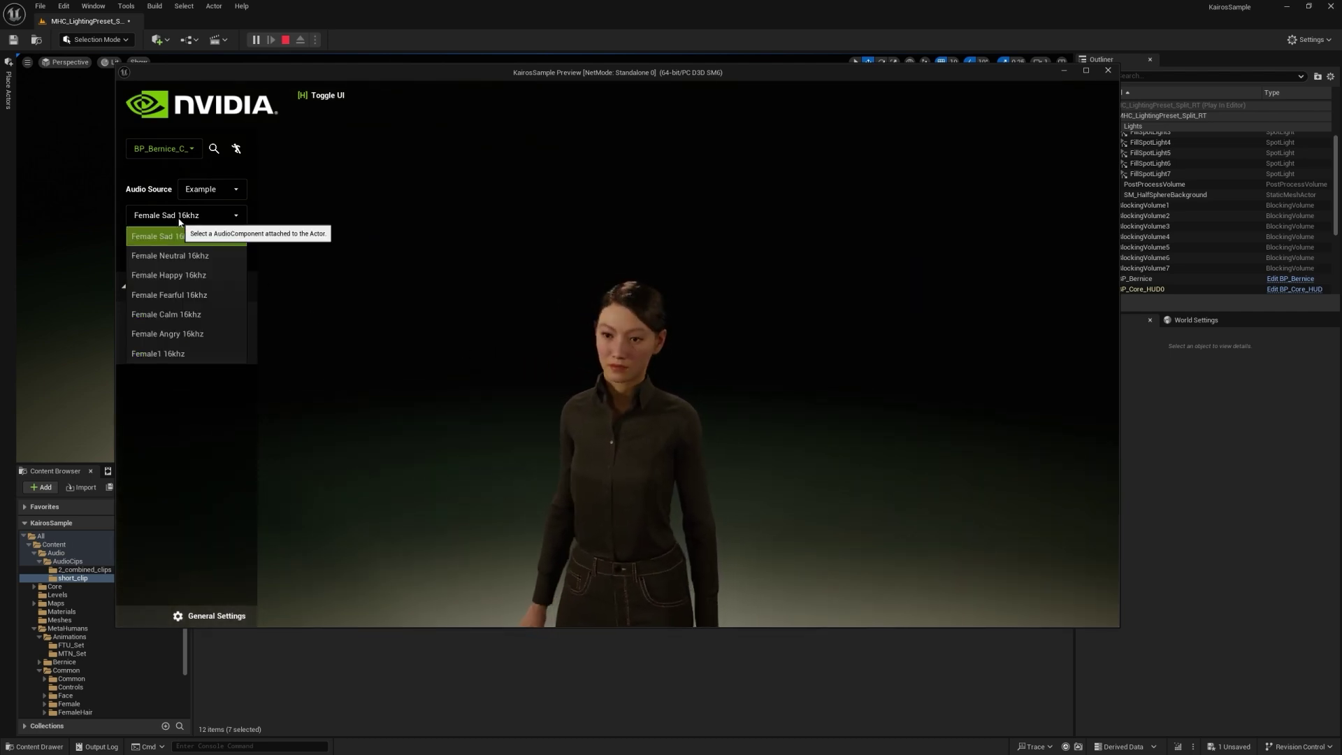
pyautogui.click(178, 334)
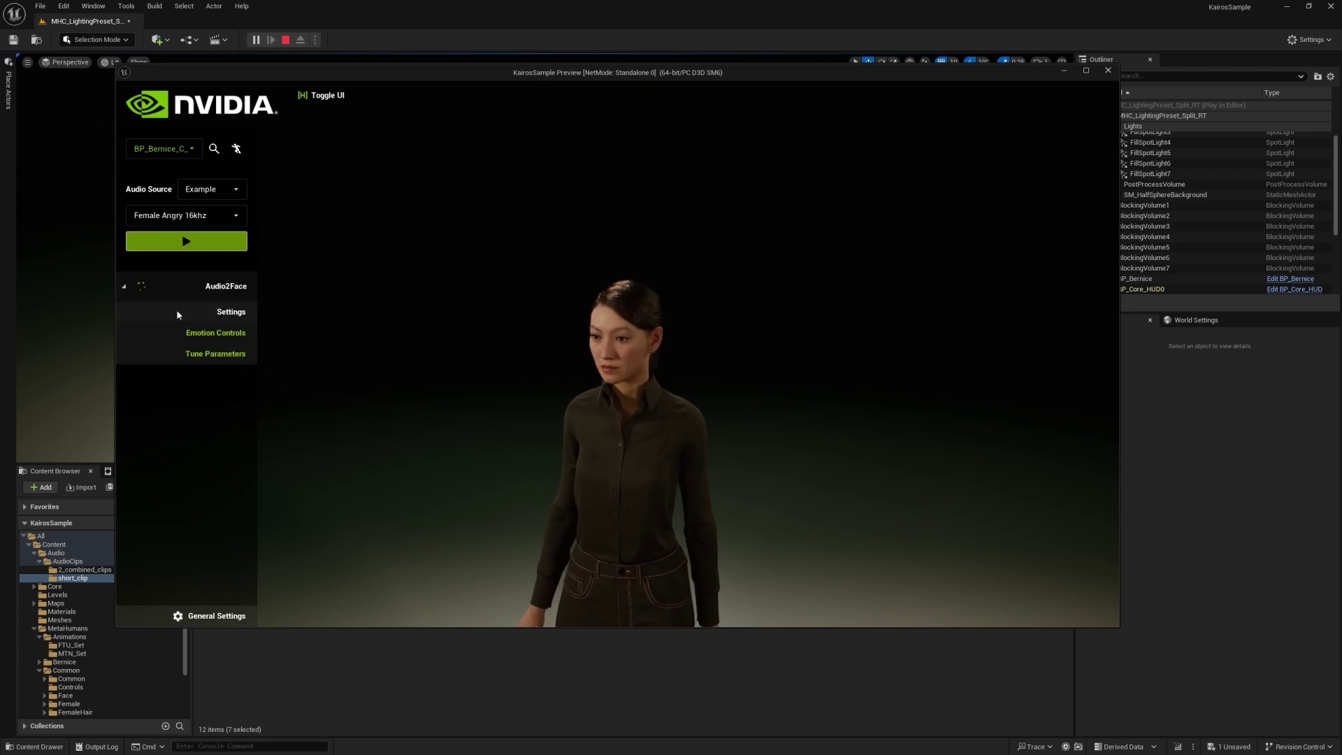
# Run the selected Female Angry 16khz clip on the Bernice MetaHuman.
pyautogui.click(186, 241)
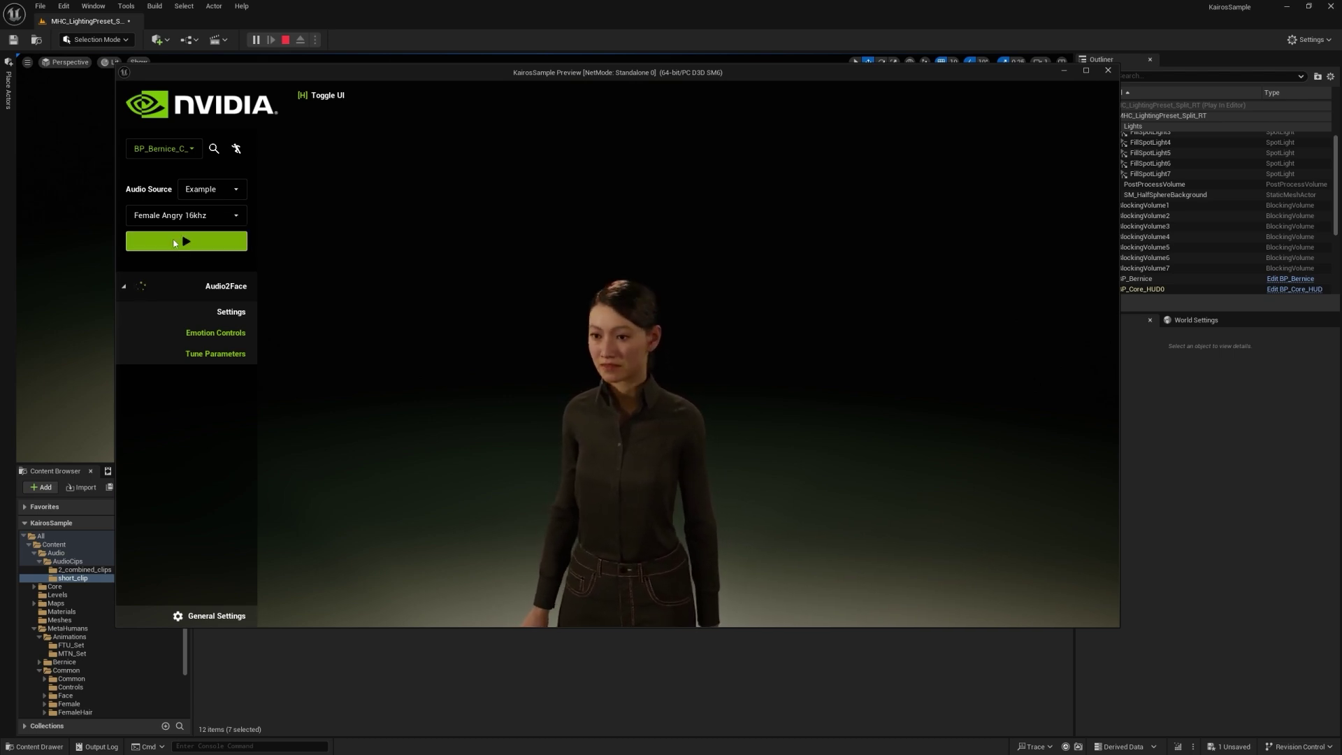
pyautogui.click(193, 218)
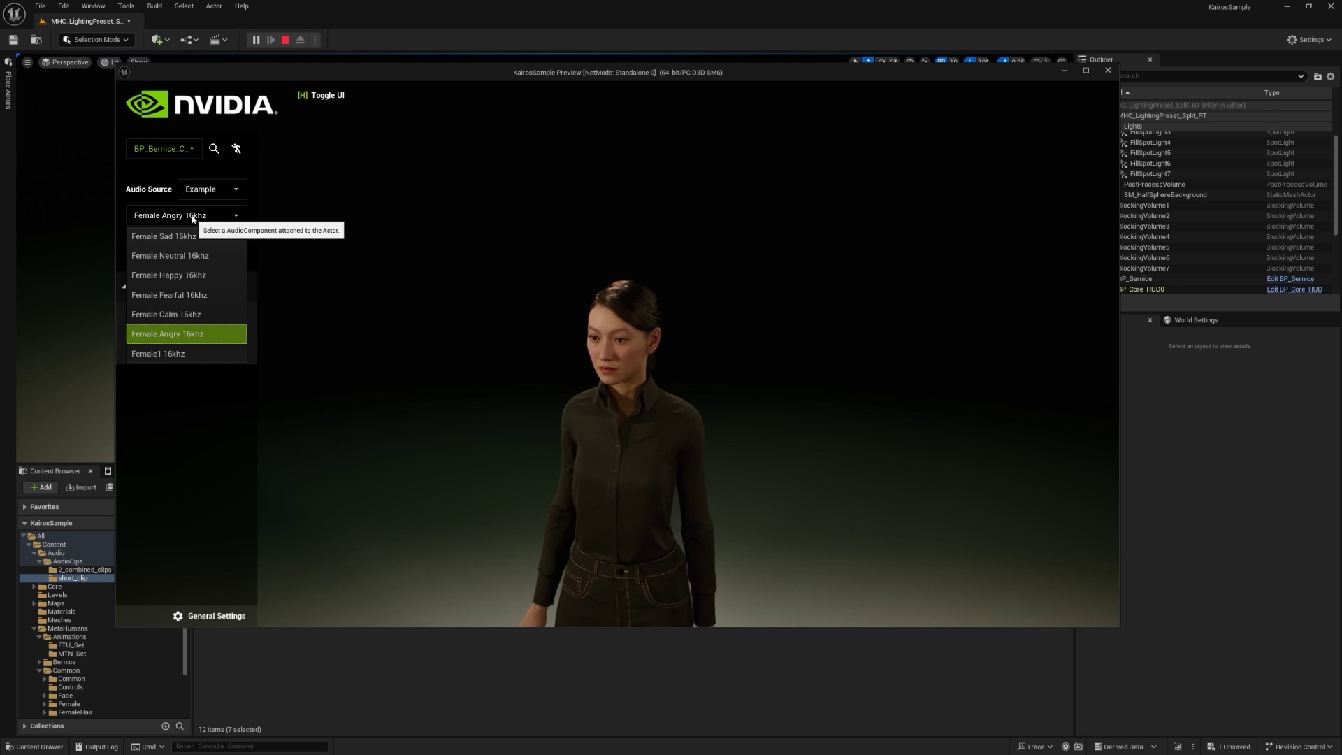
# Switch the audio source to Record, and return it to Example.
pyautogui.click(211, 190)
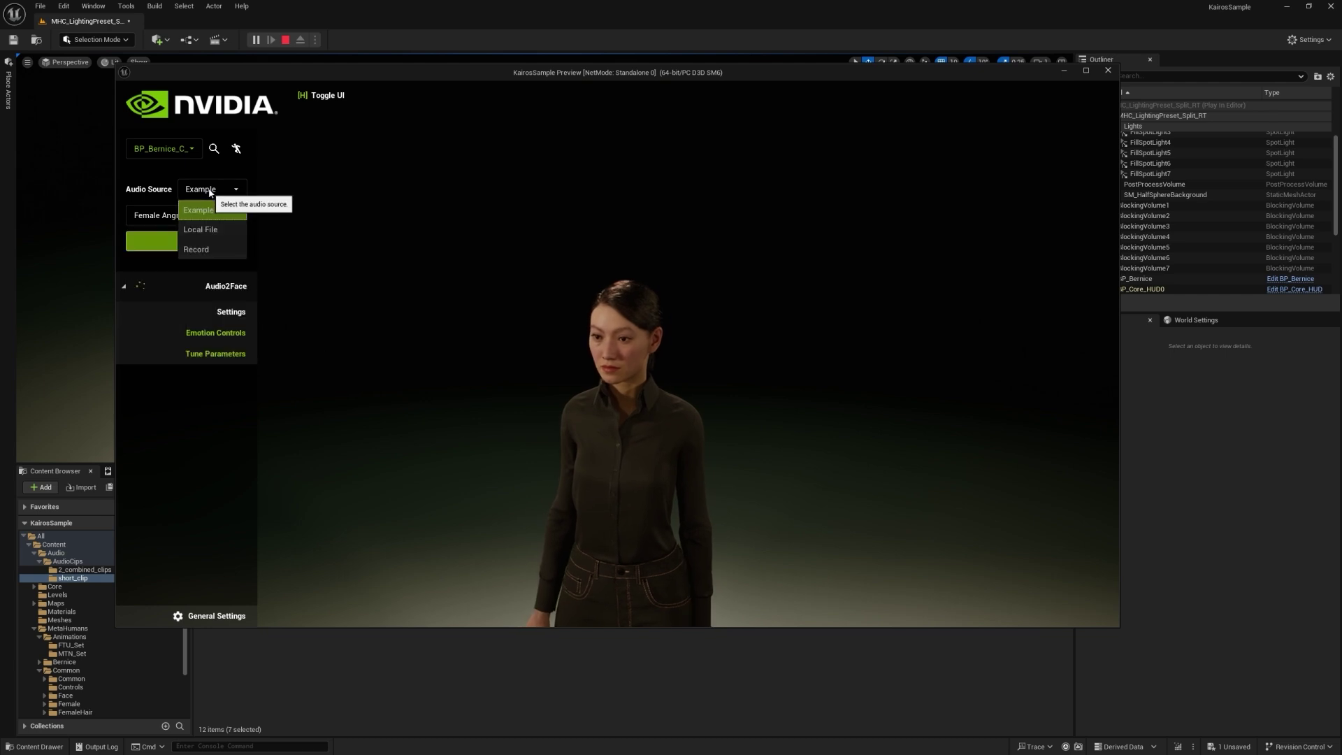
pyautogui.click(213, 250)
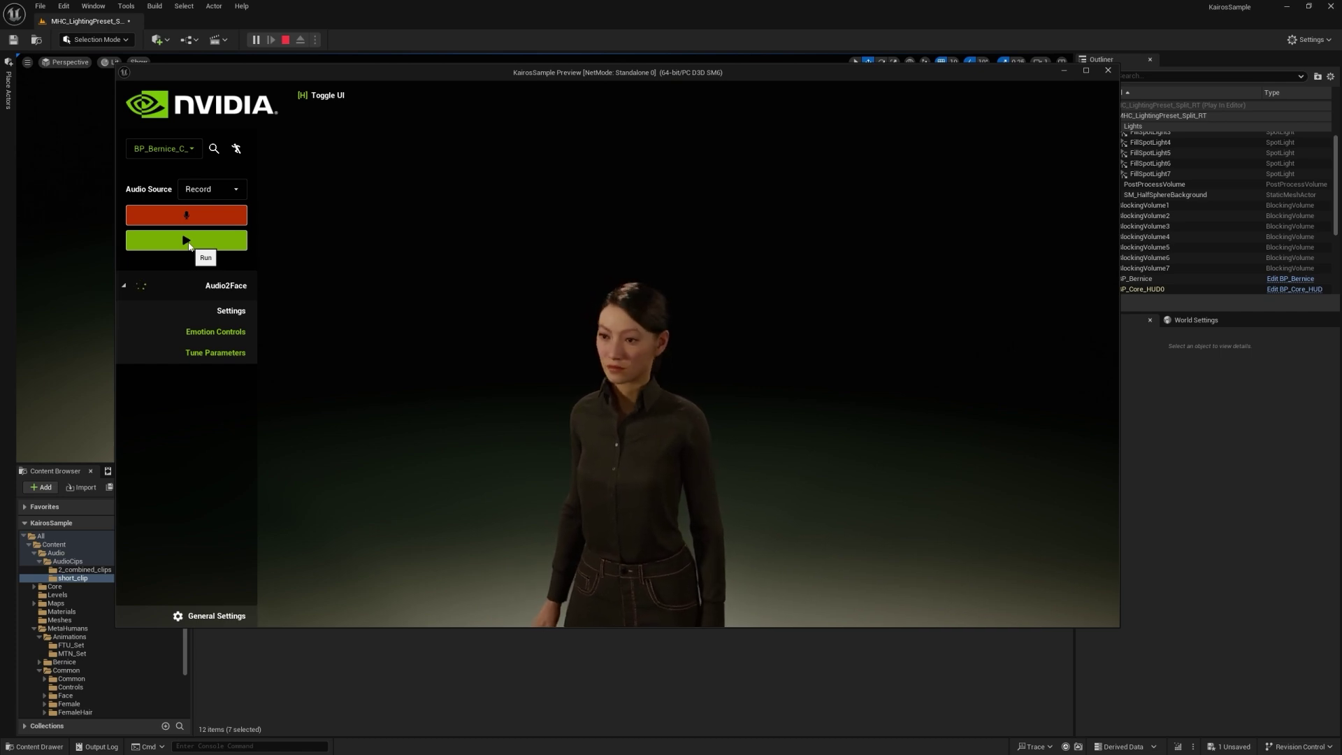
pyautogui.click(203, 191)
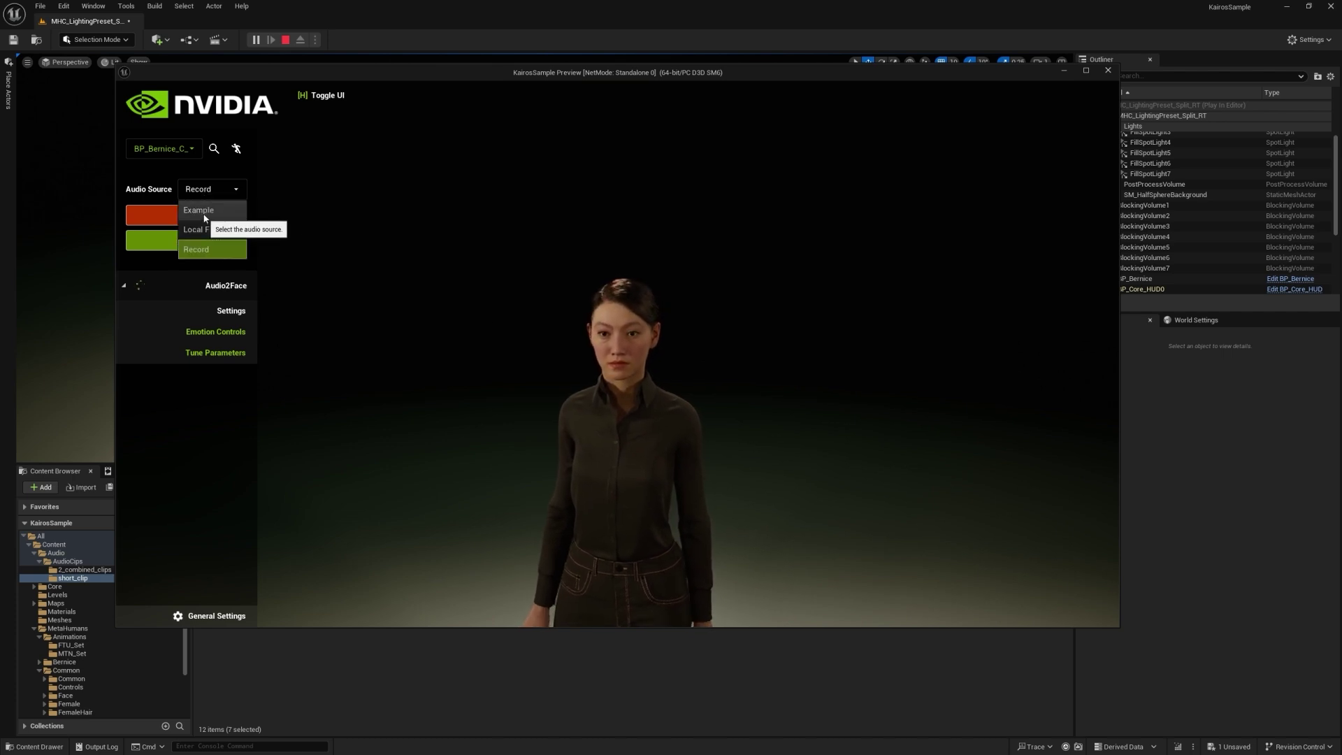
pyautogui.click(203, 212)
# Run the Female Neutral 16khz clip with the Overall Emotion Strength set to 0.05 in the emotion controls.
pyautogui.click(195, 216)
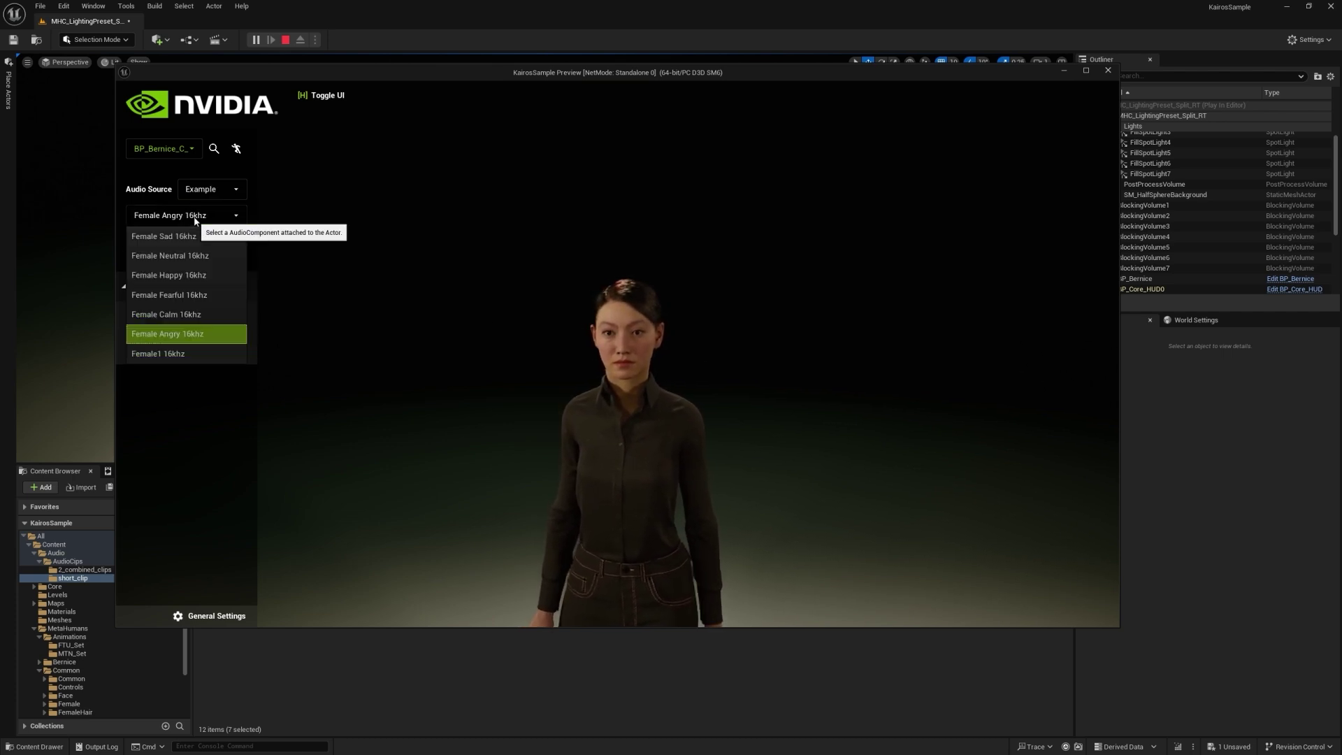
pyautogui.click(168, 255)
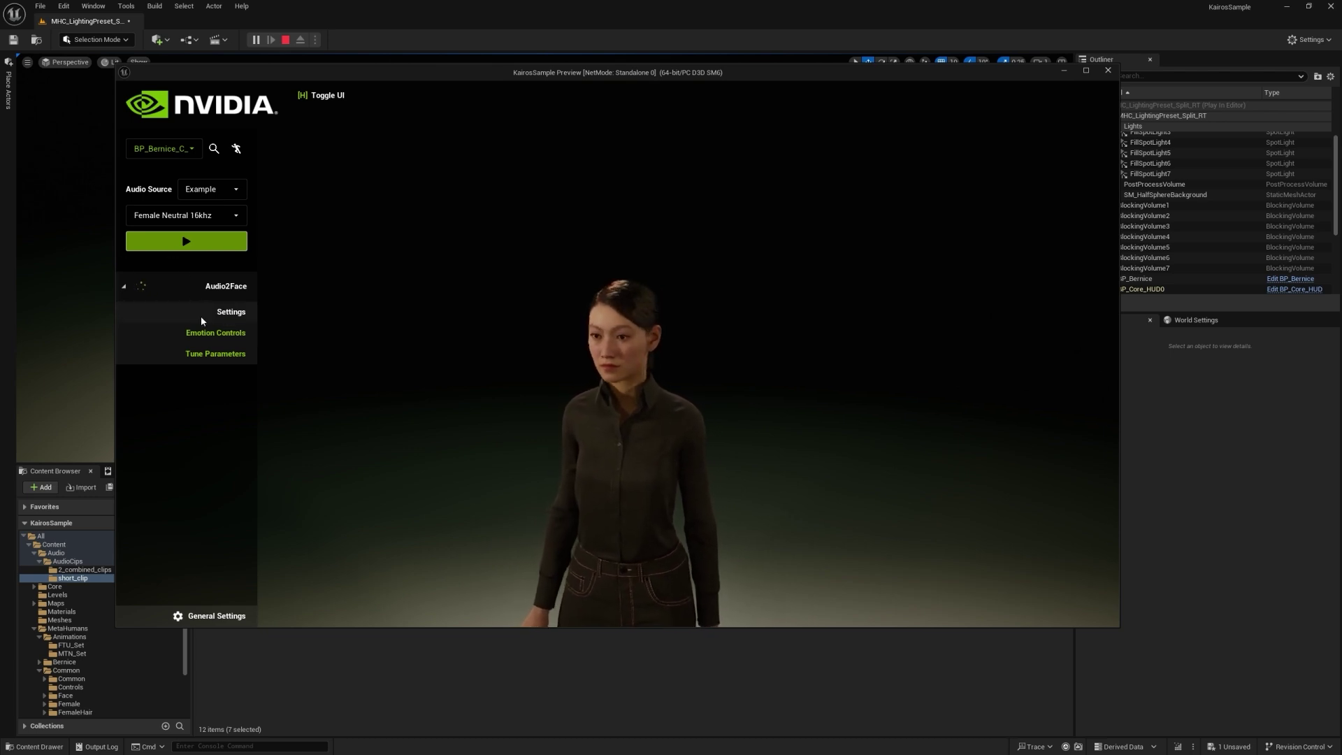
pyautogui.moveTo(210, 340)
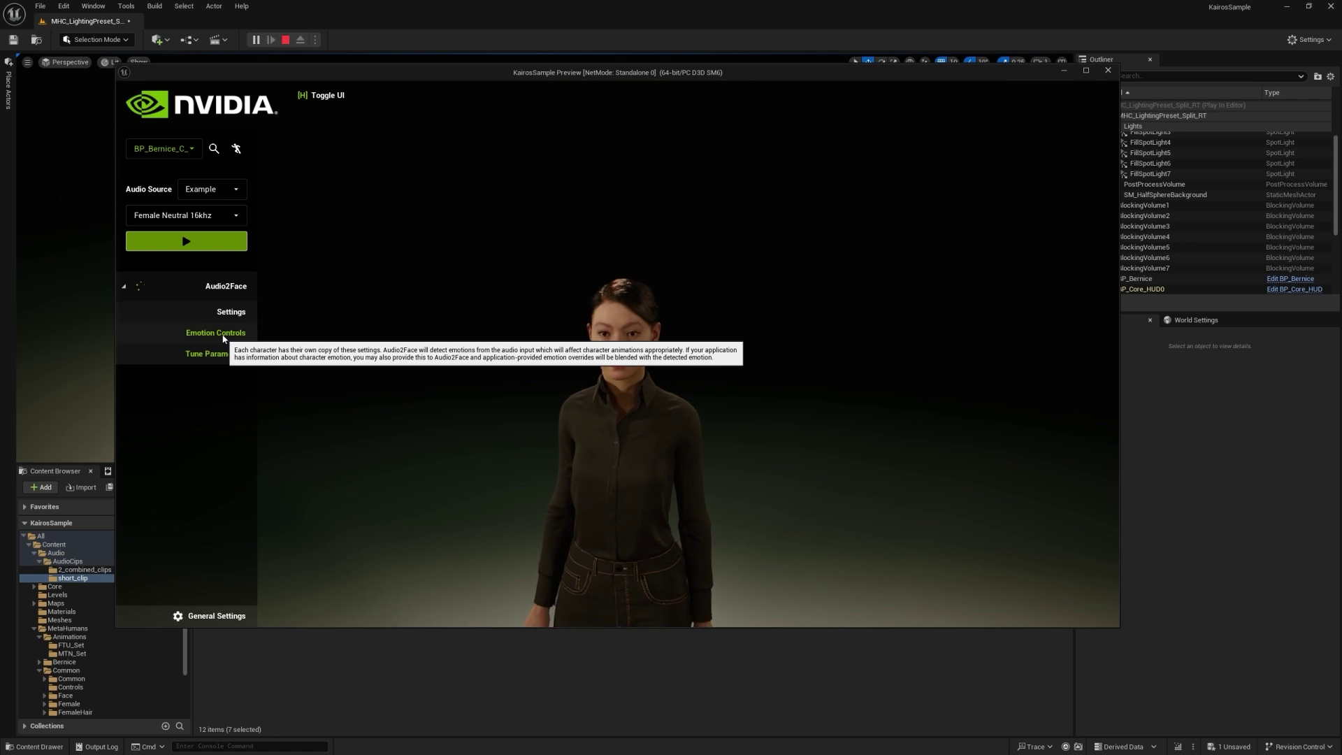
pyautogui.click(218, 335)
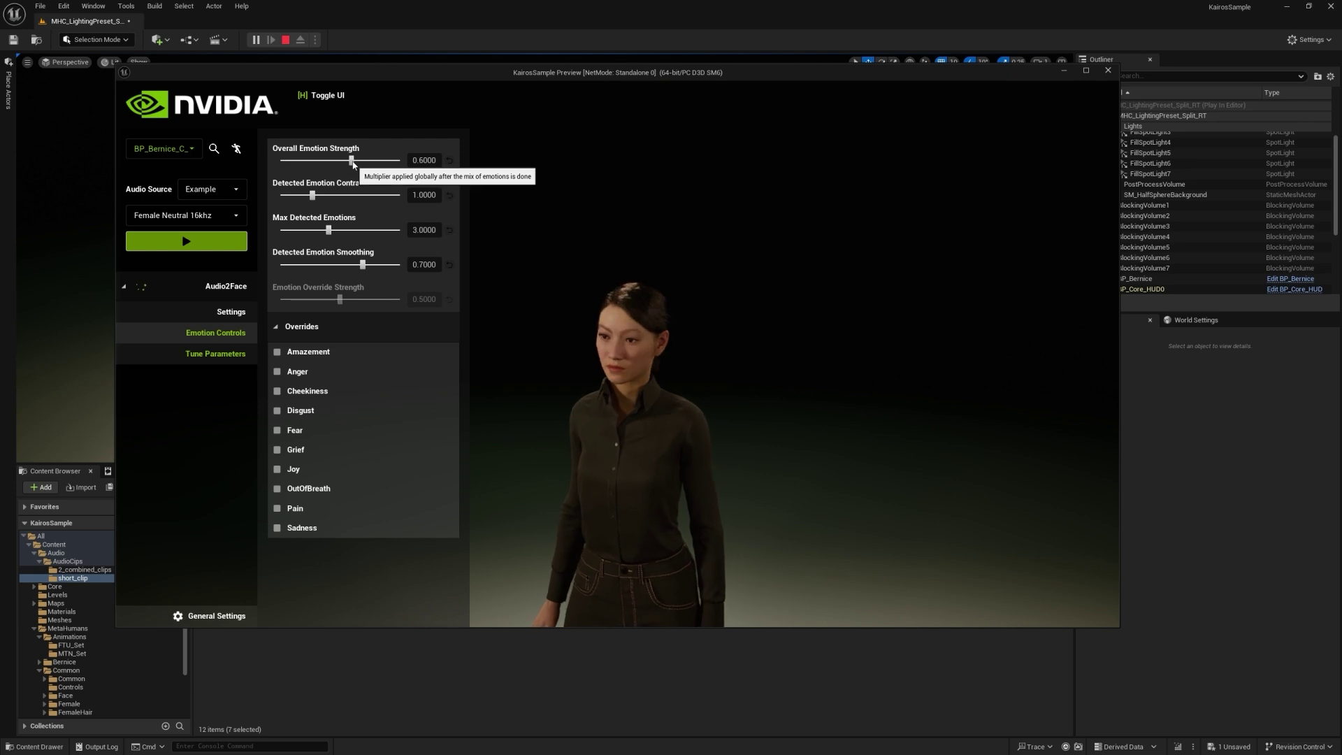
pyautogui.moveTo(352, 162); pyautogui.dragTo(289, 164)
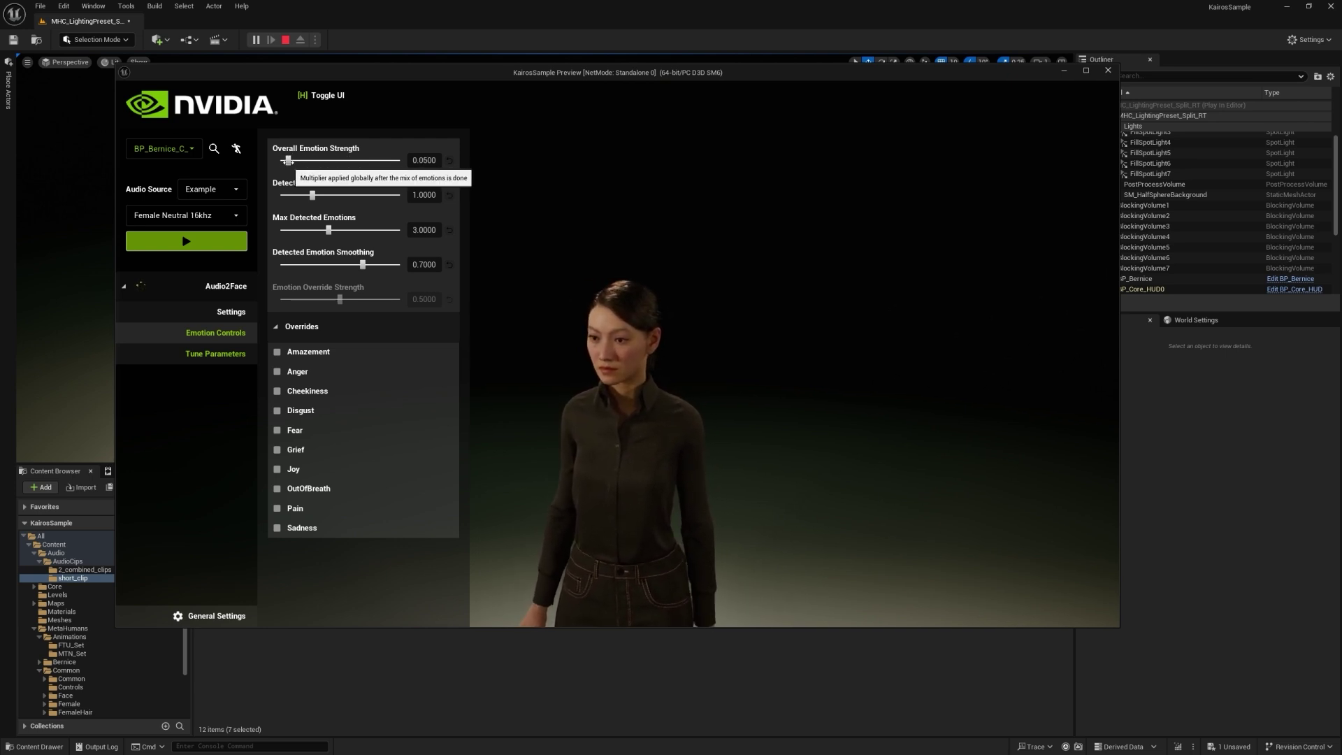
pyautogui.click(191, 242)
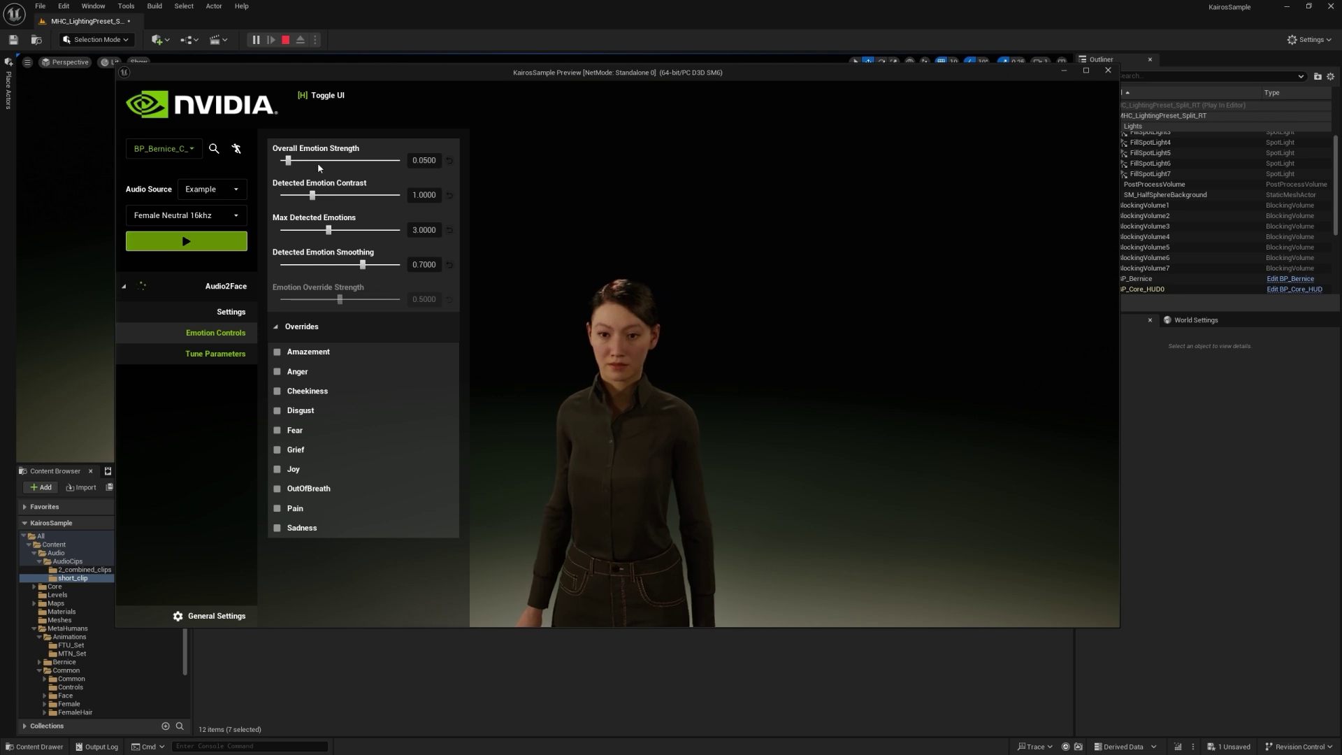
# Run the Female Happy 16khz clip with the Overall Emotion Strength set to 0.
pyautogui.moveTo(288, 160); pyautogui.dragTo(405, 162)
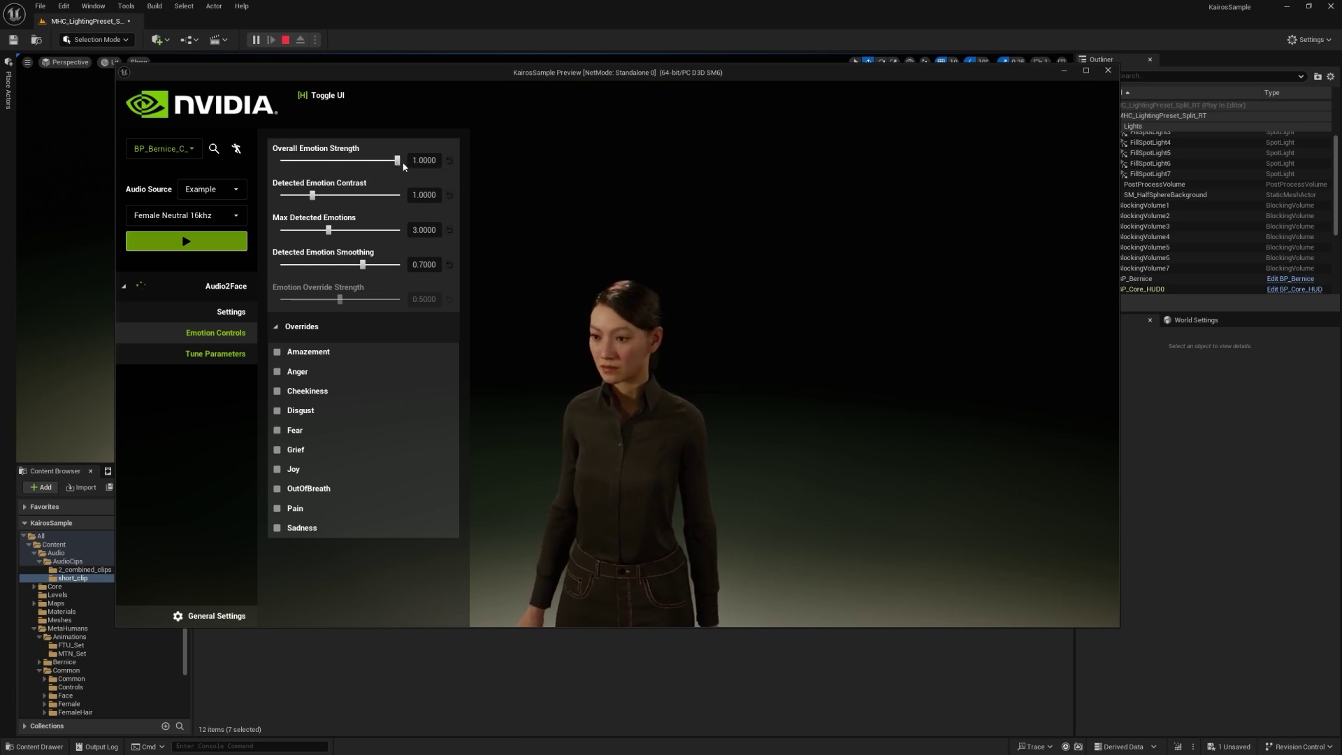
pyautogui.click(181, 217)
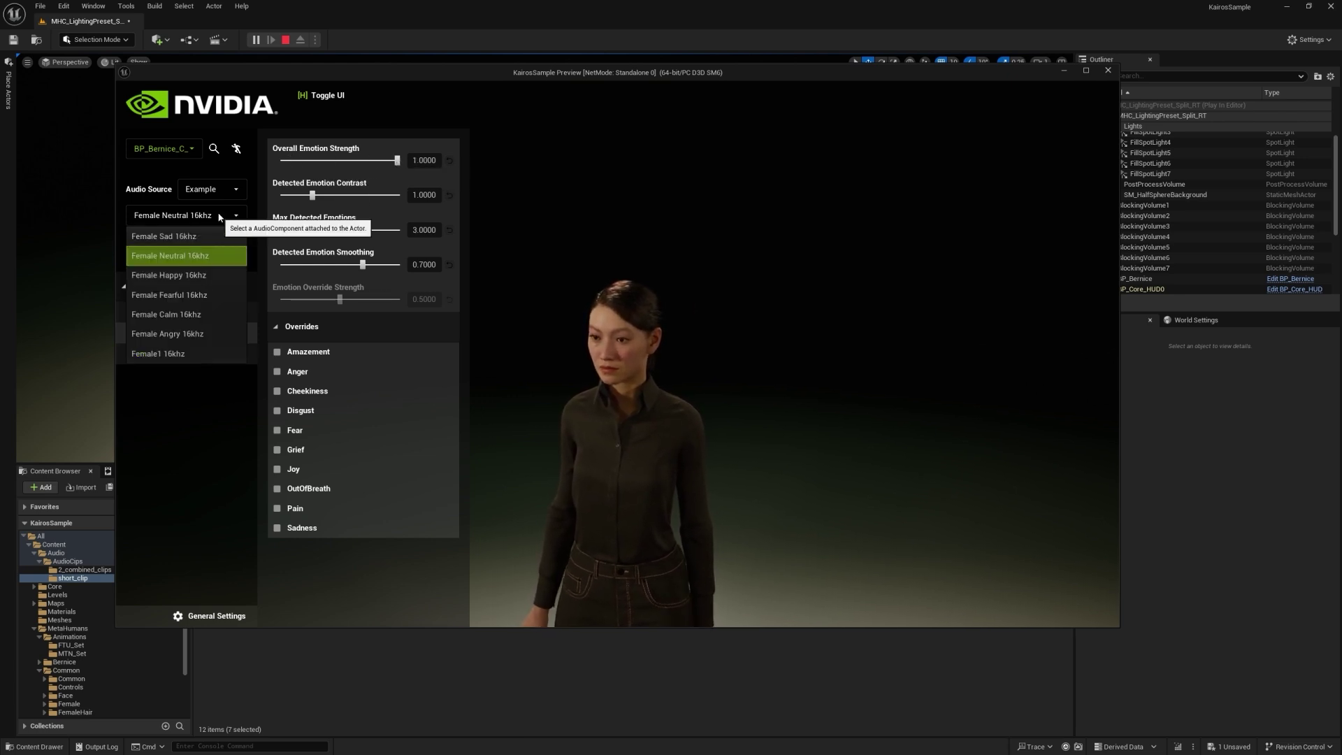
pyautogui.click(177, 279)
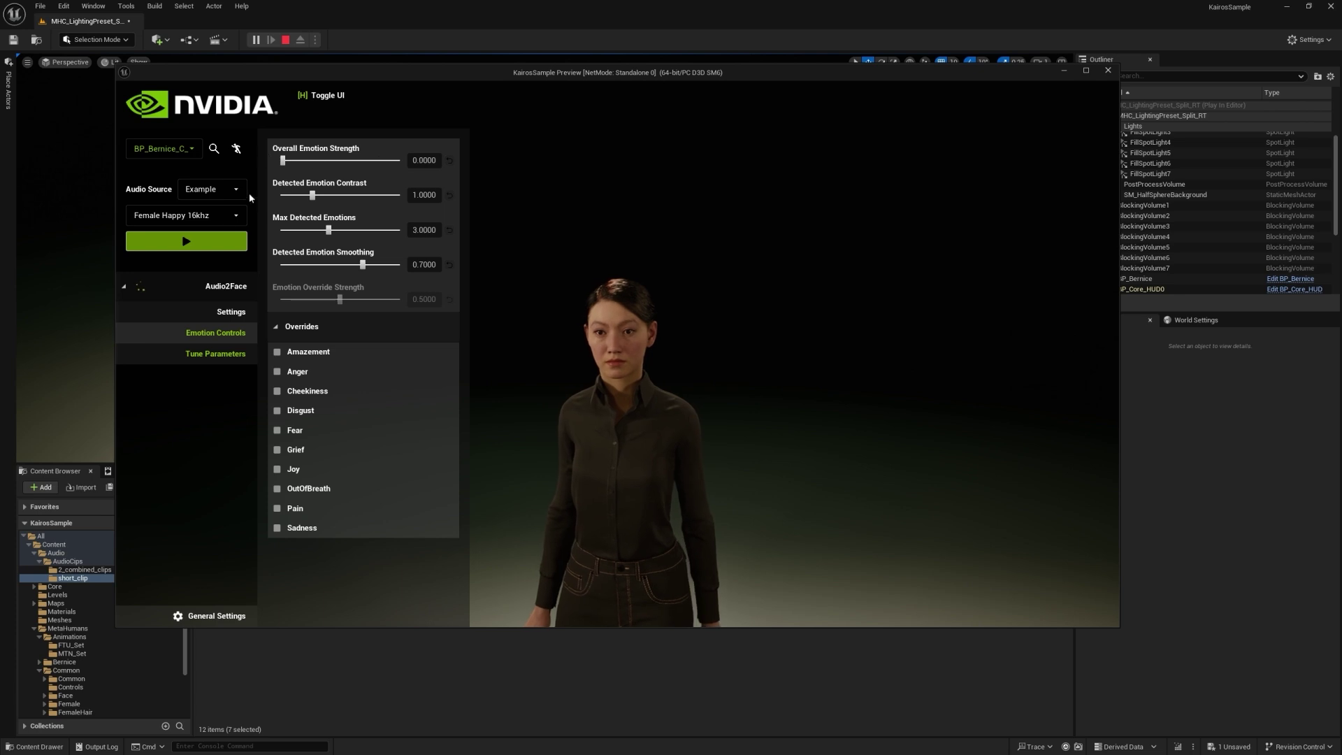
pyautogui.click(205, 243)
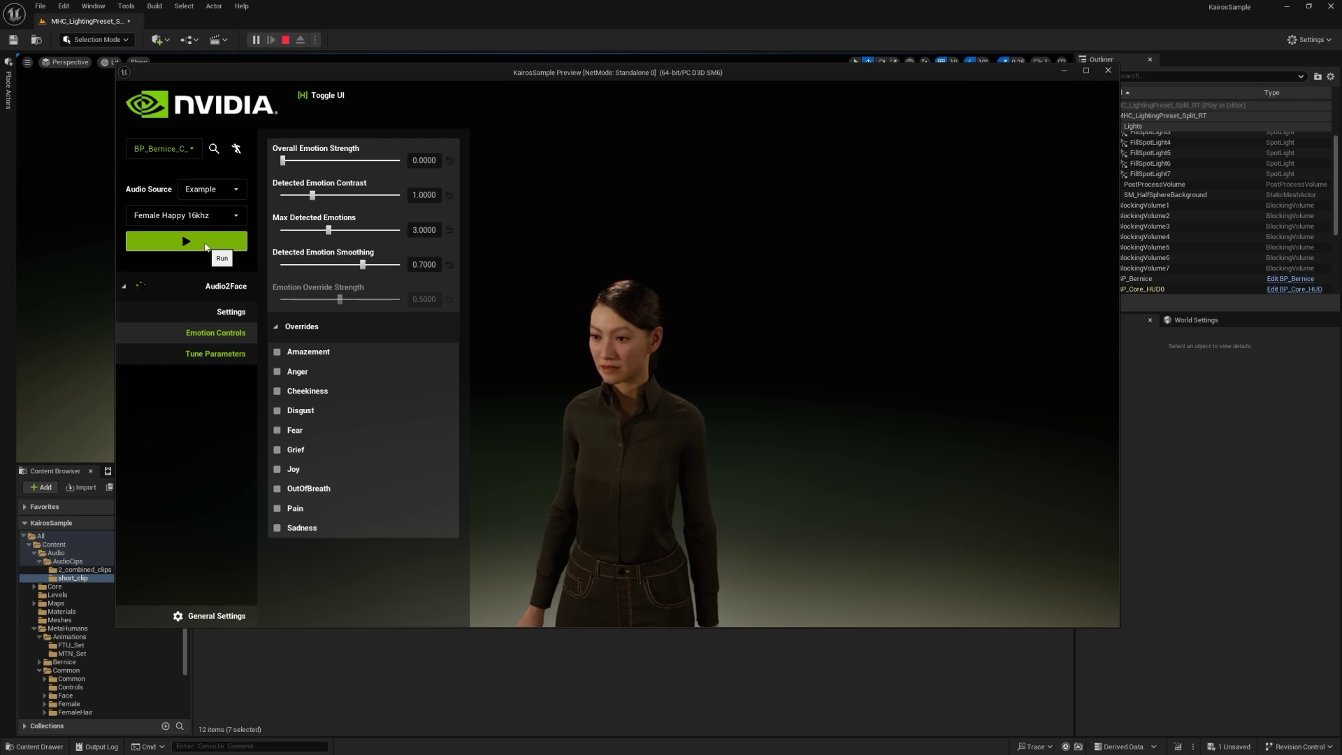
# Run the Female Happy 16khz clip with the Overall Emotion Strength at 1.0, and reduce the strength to 0.45.
pyautogui.moveTo(283, 160); pyautogui.dragTo(420, 163)
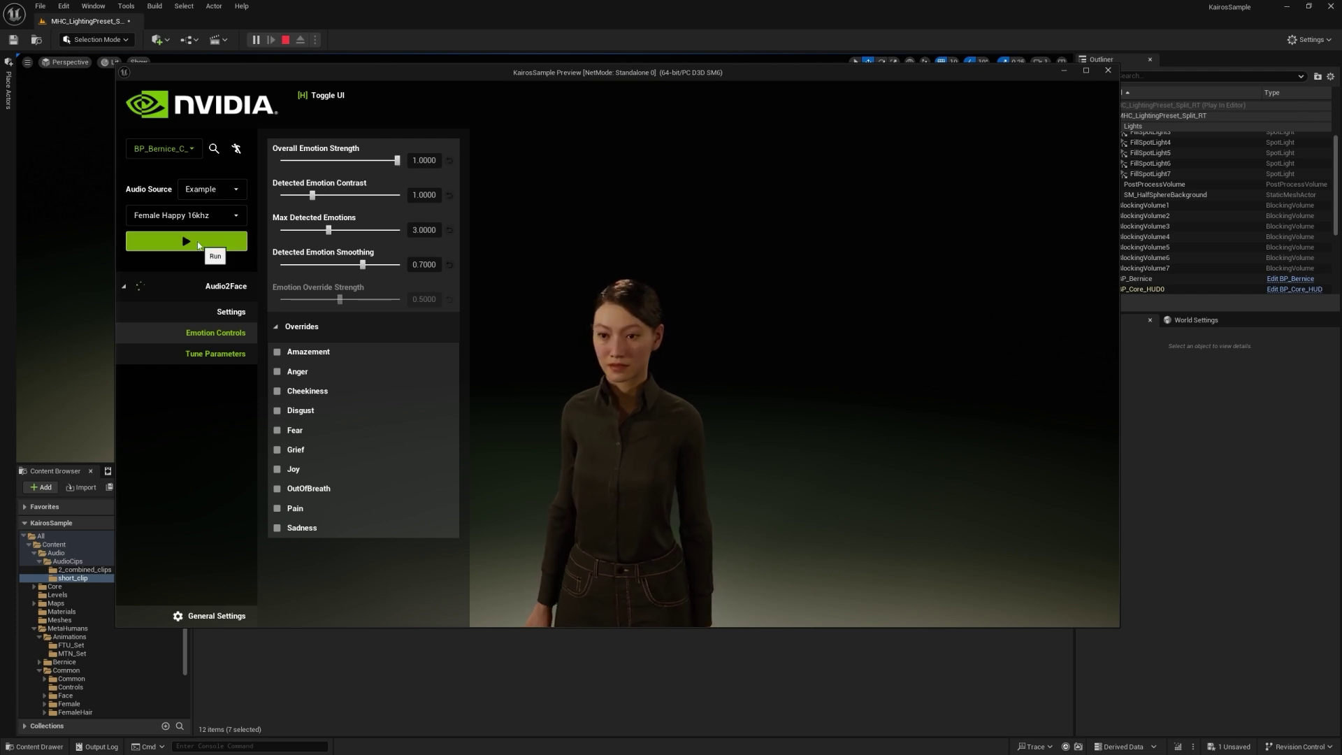
pyautogui.click(191, 245)
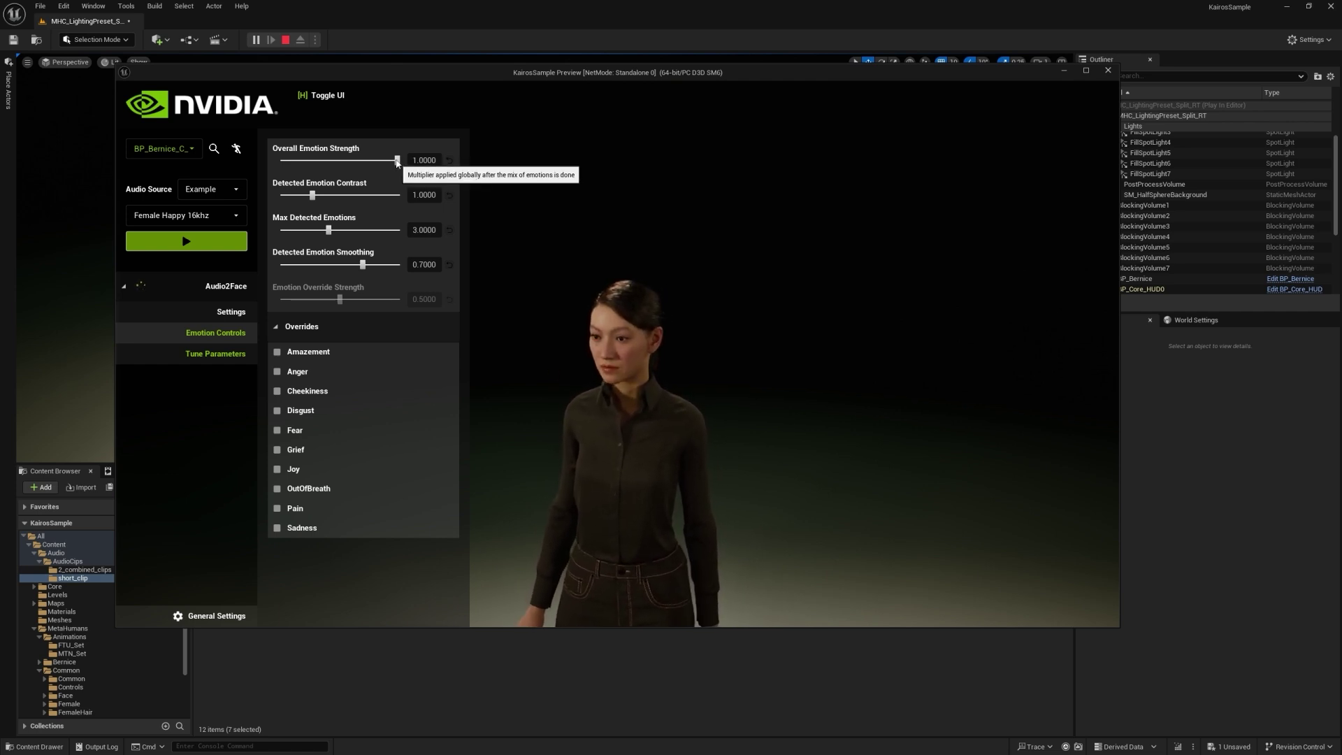
pyautogui.moveTo(397, 162); pyautogui.dragTo(335, 162)
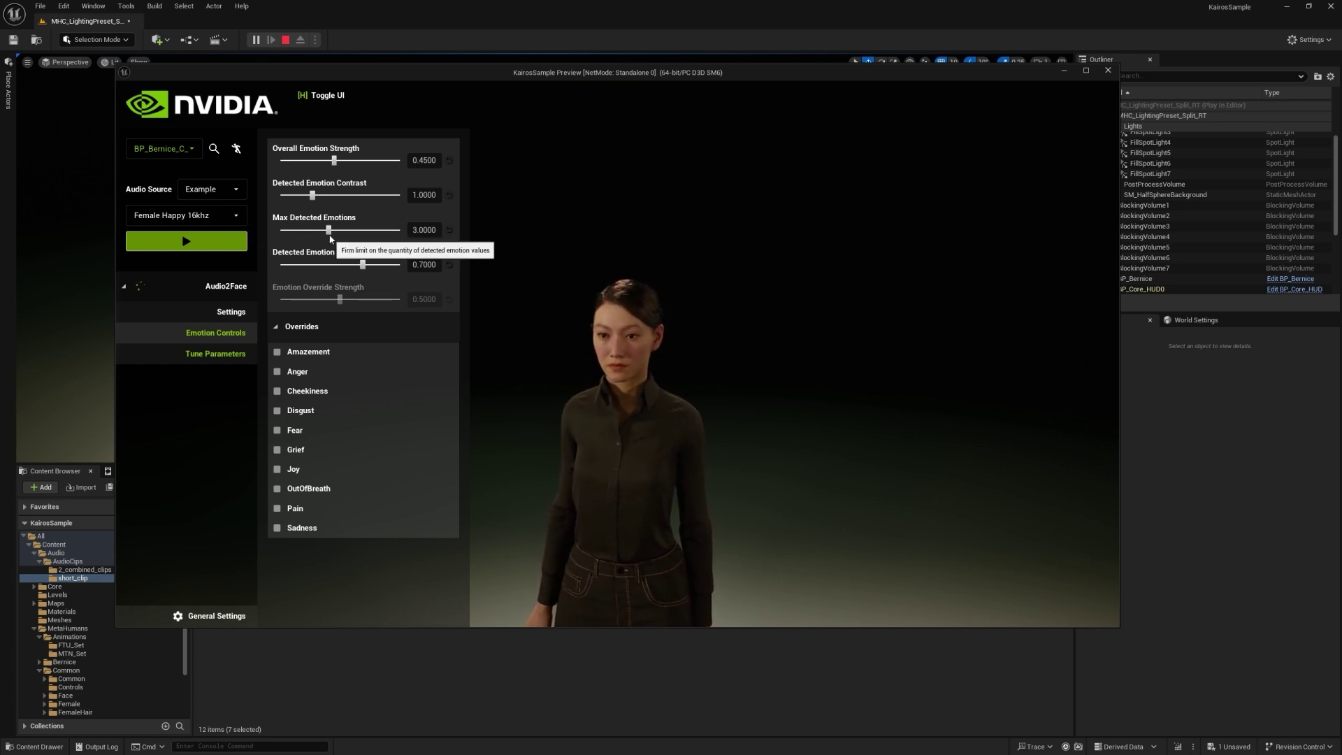
# Test the Female Happy 16khz clip with the Anger override enabled at 1.0, and disable the override.
pyautogui.click(278, 372)
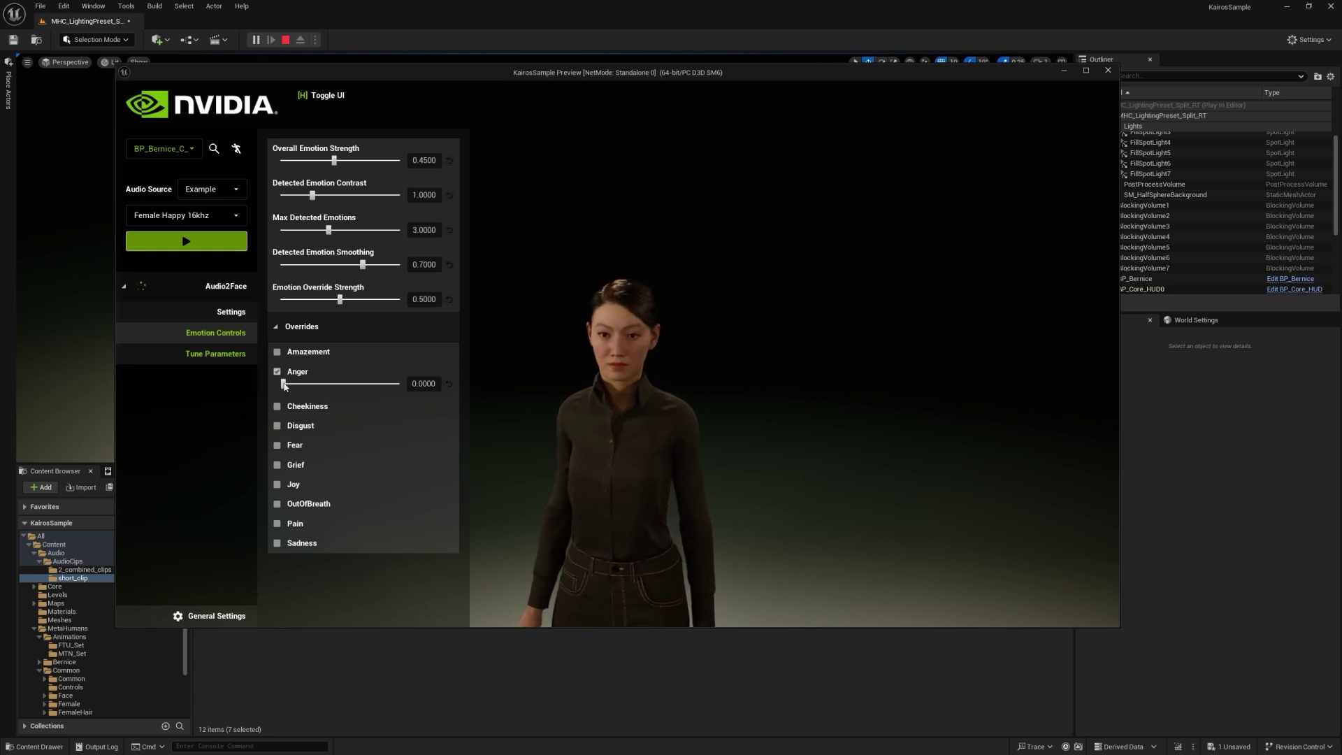
pyautogui.click(199, 244)
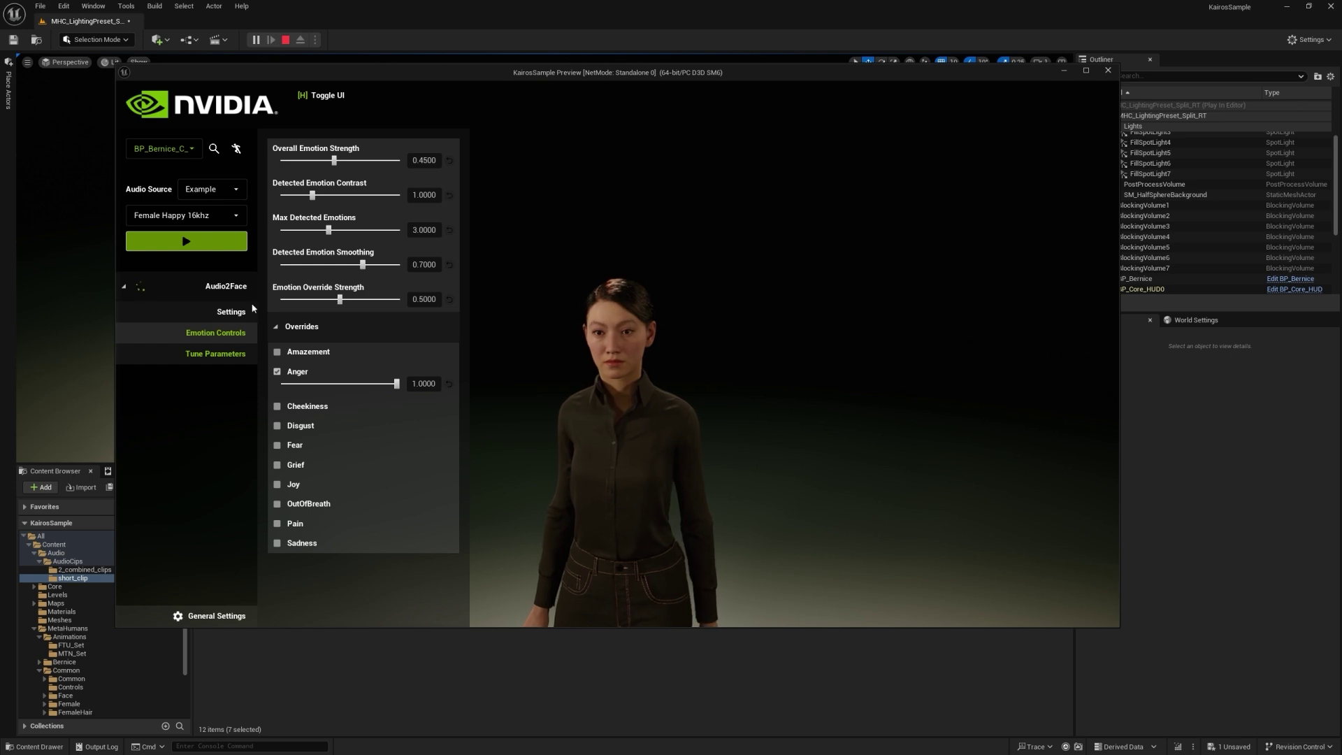
pyautogui.click(278, 372)
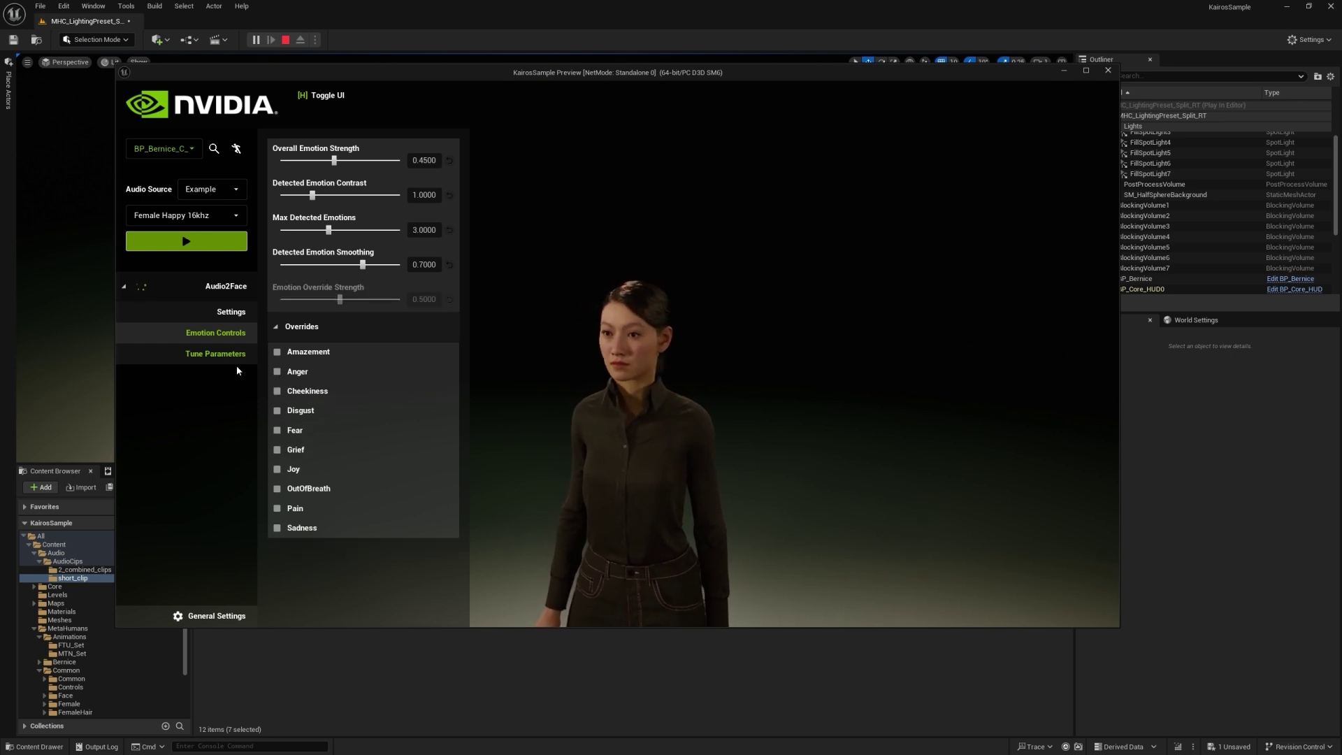
# Return the Overall Emotion Strength to 0.6 and select the Female Angry 16khz example clip.
pyautogui.click(215, 354)
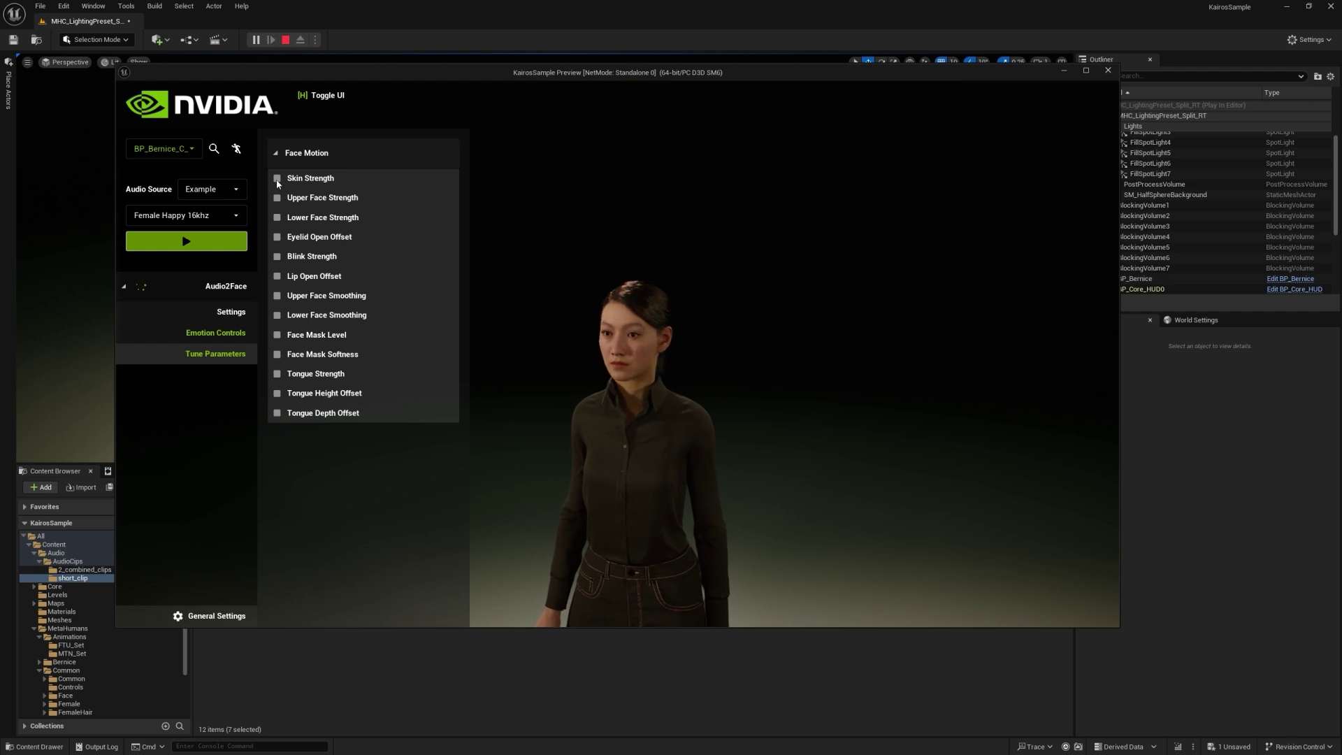
pyautogui.click(216, 332)
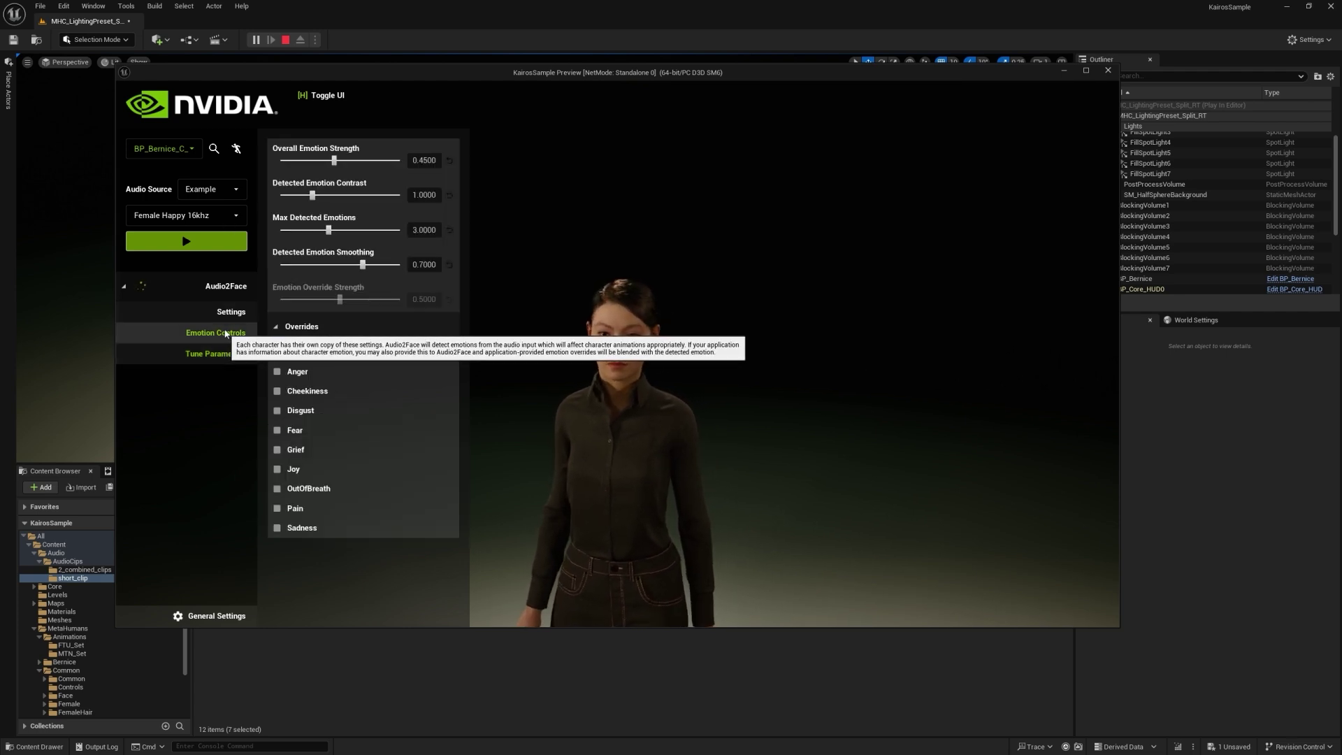
pyautogui.click(219, 219)
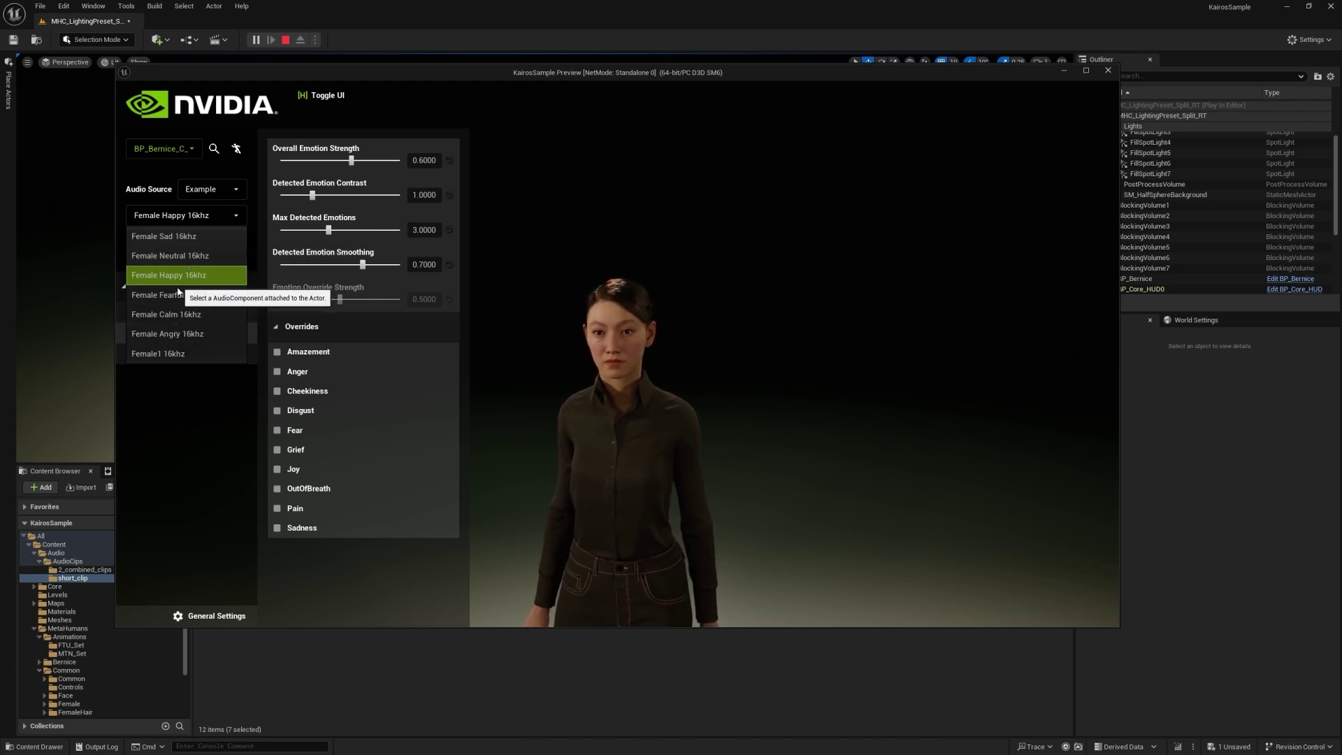
pyautogui.click(182, 333)
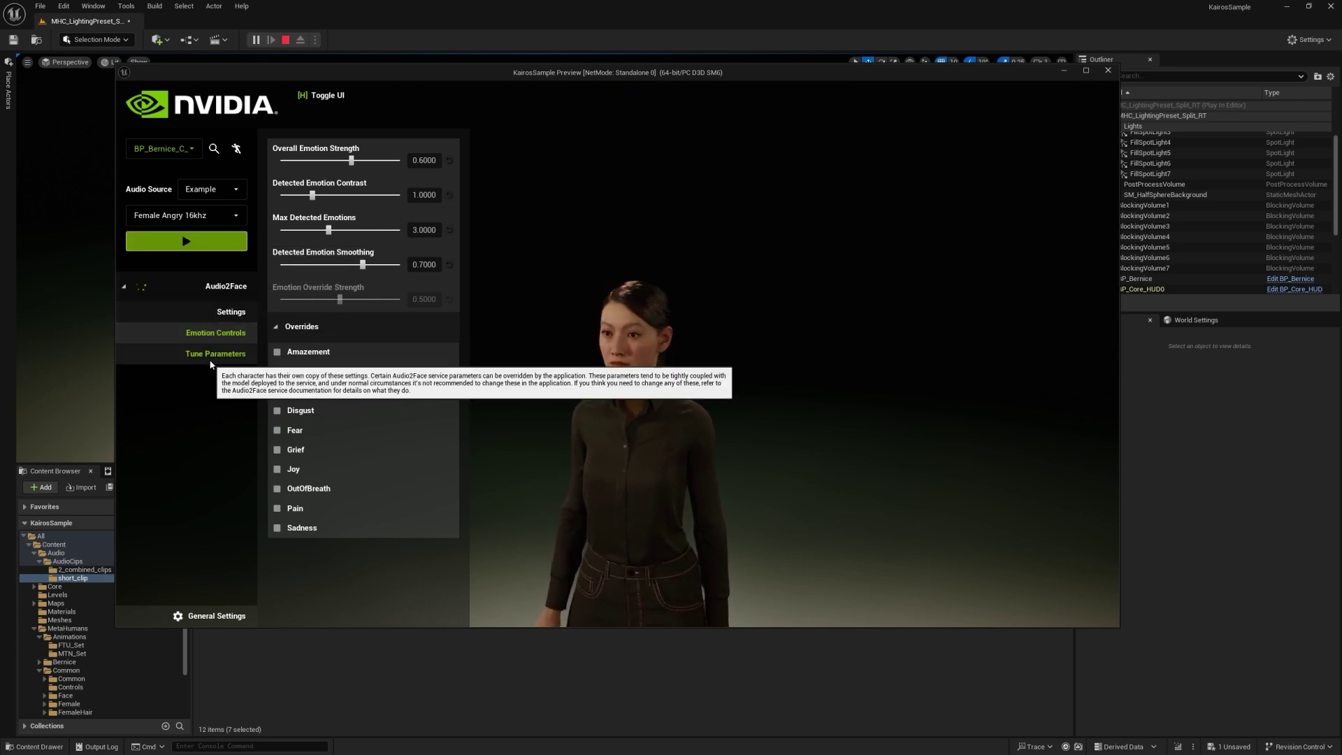
# Show the face motion tuning parameters and run the Female Angry 16khz clip with none of them overridden.
pyautogui.click(214, 354)
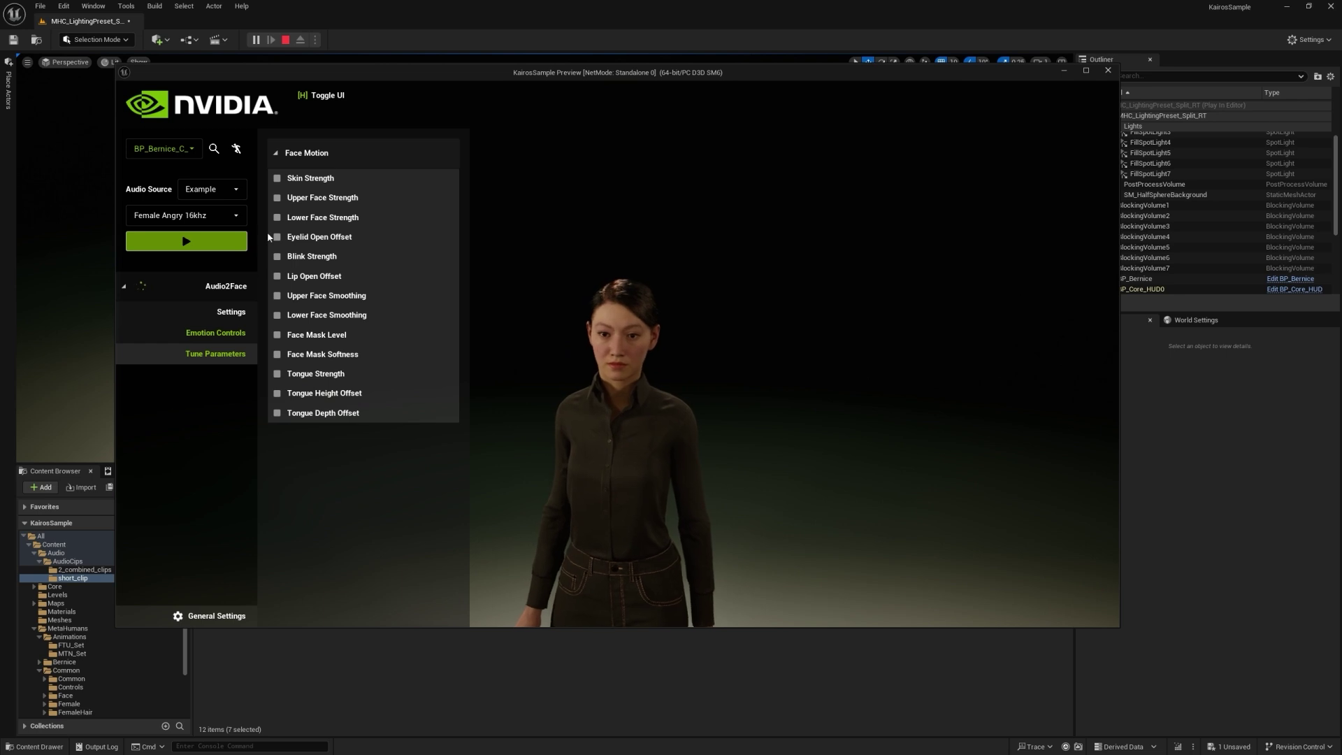
pyautogui.click(185, 244)
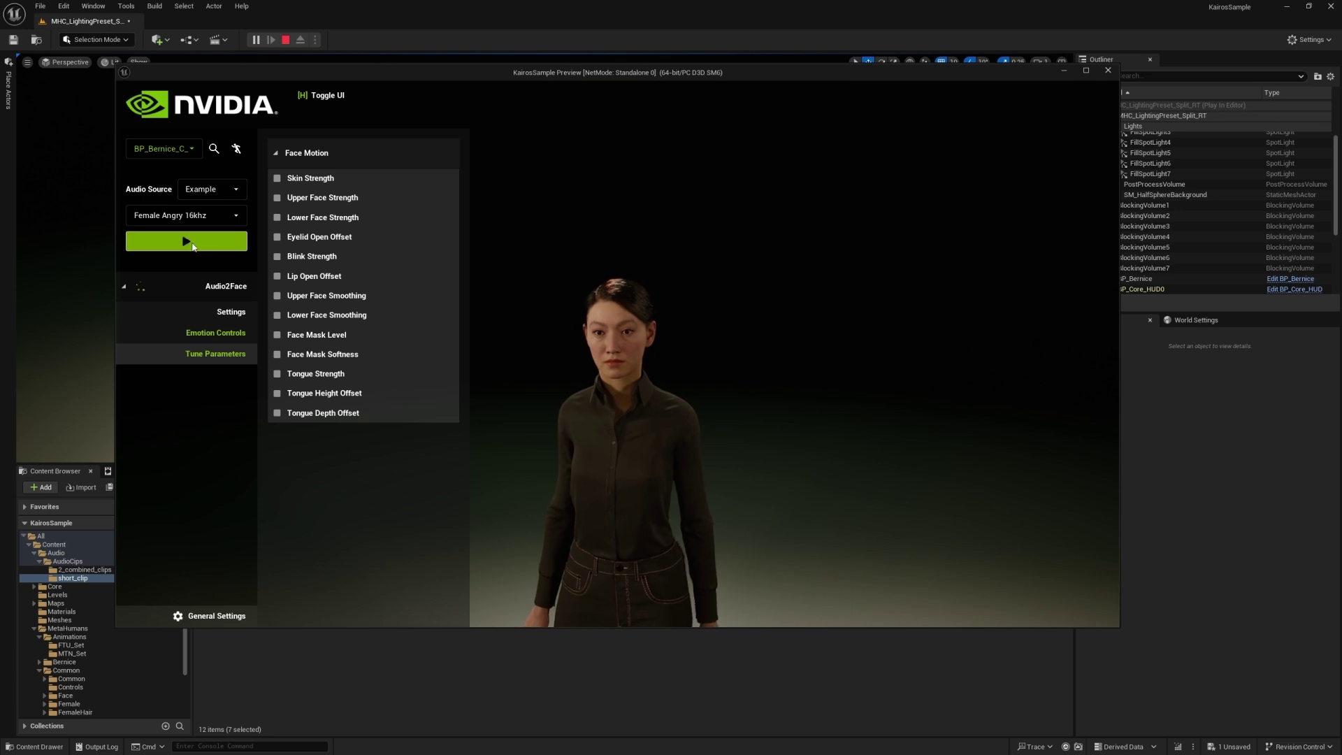
pyautogui.click(206, 246)
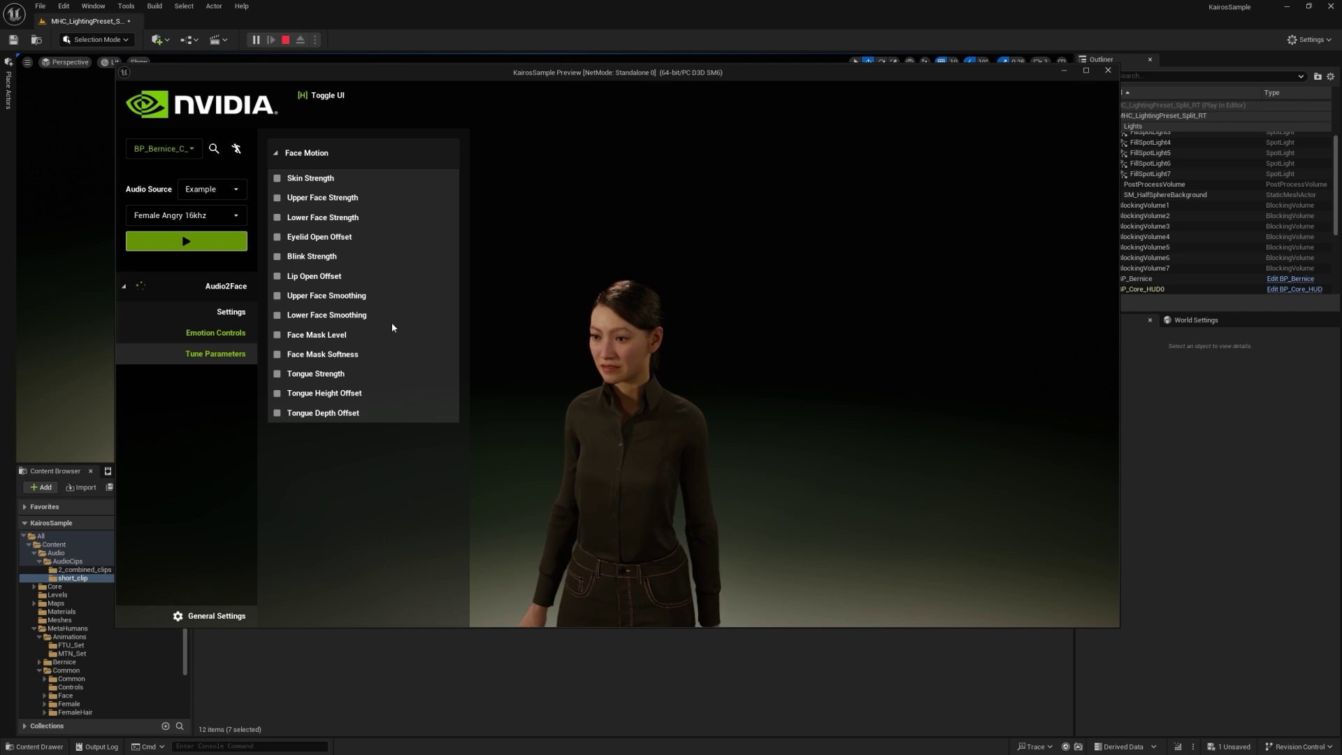
# Test the Female Angry 16khz clip with Skin Strength enabled at 2.0, and disable that parameter.
pyautogui.click(278, 179)
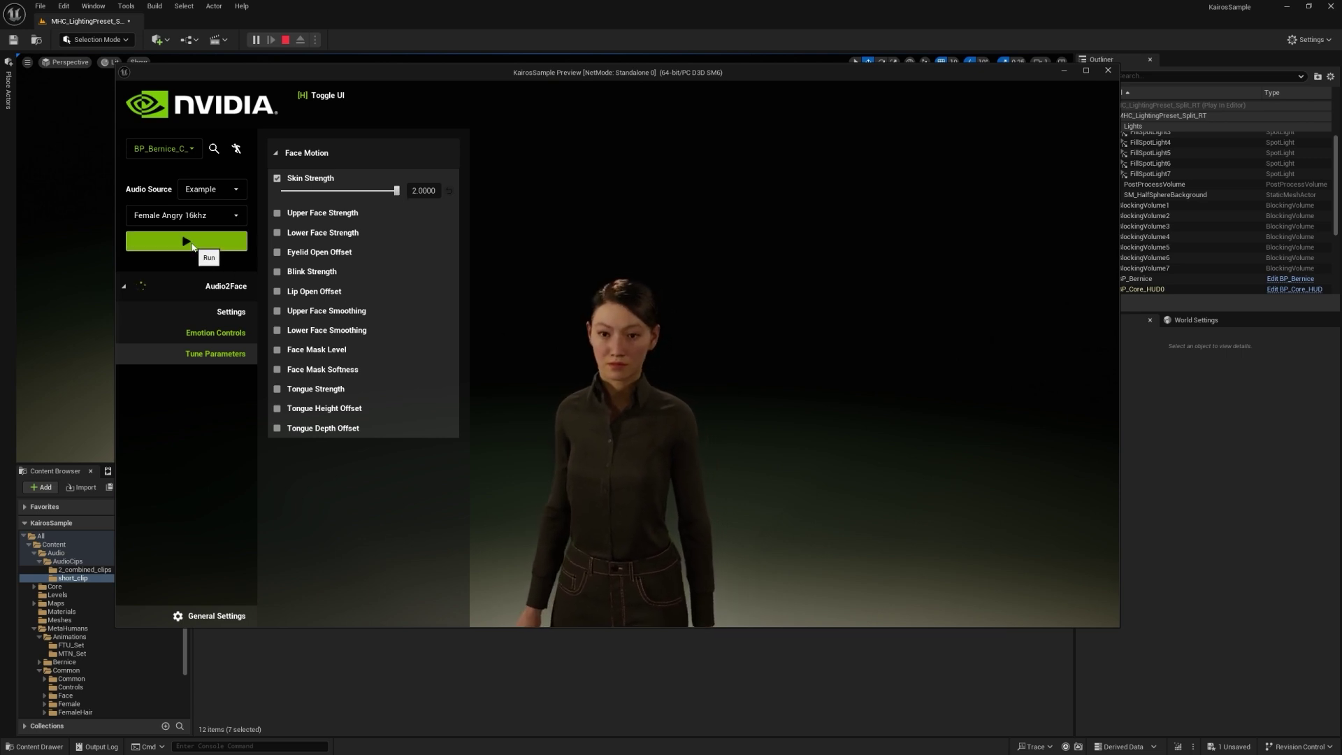
pyautogui.click(188, 246)
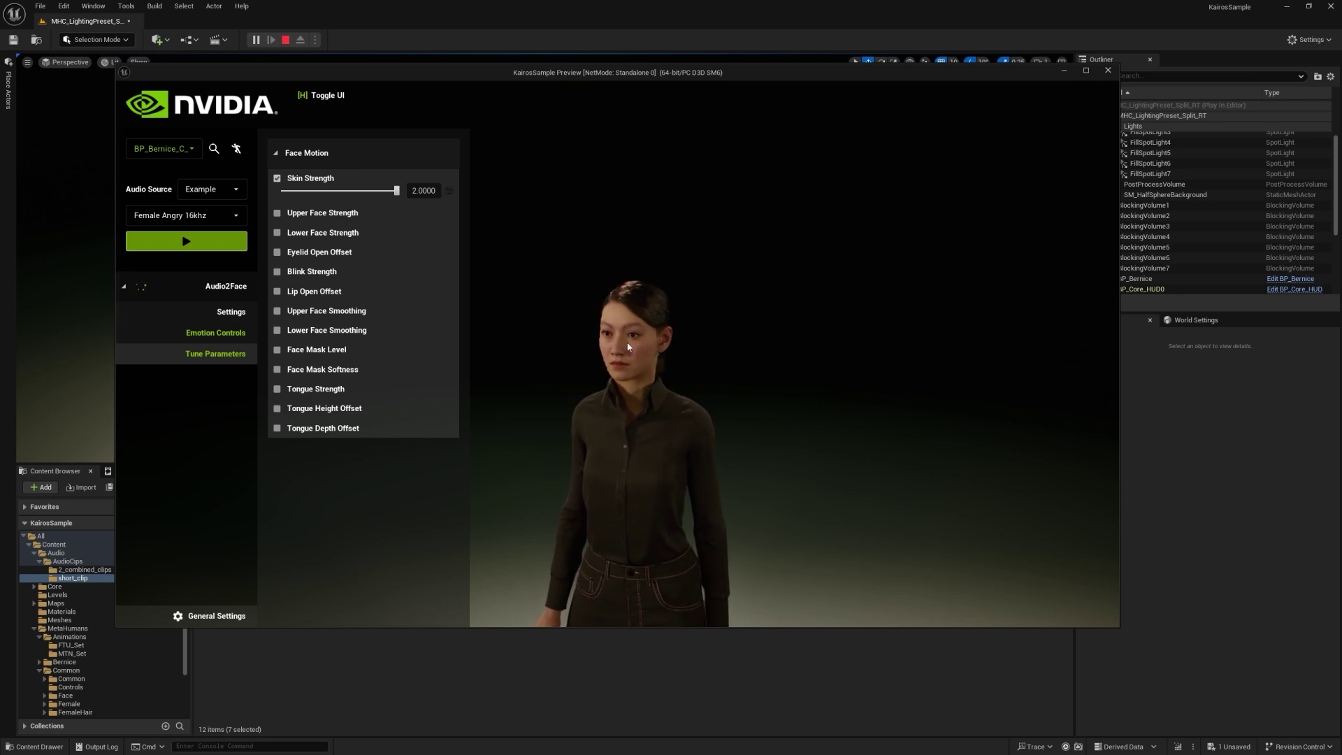
pyautogui.click(277, 179)
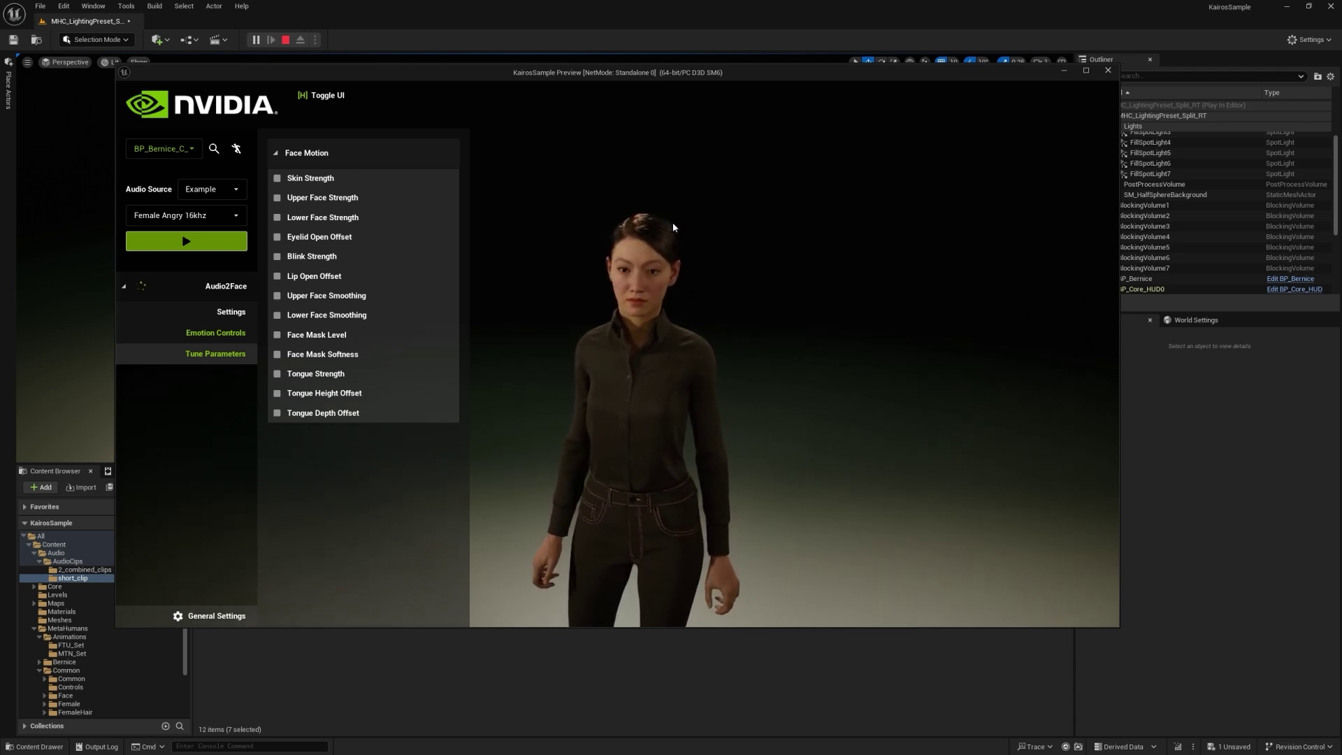
# Hide the Audio2Face interface to view Bernice unobstructed, restore it, and close the preview window.
pyautogui.press('h')
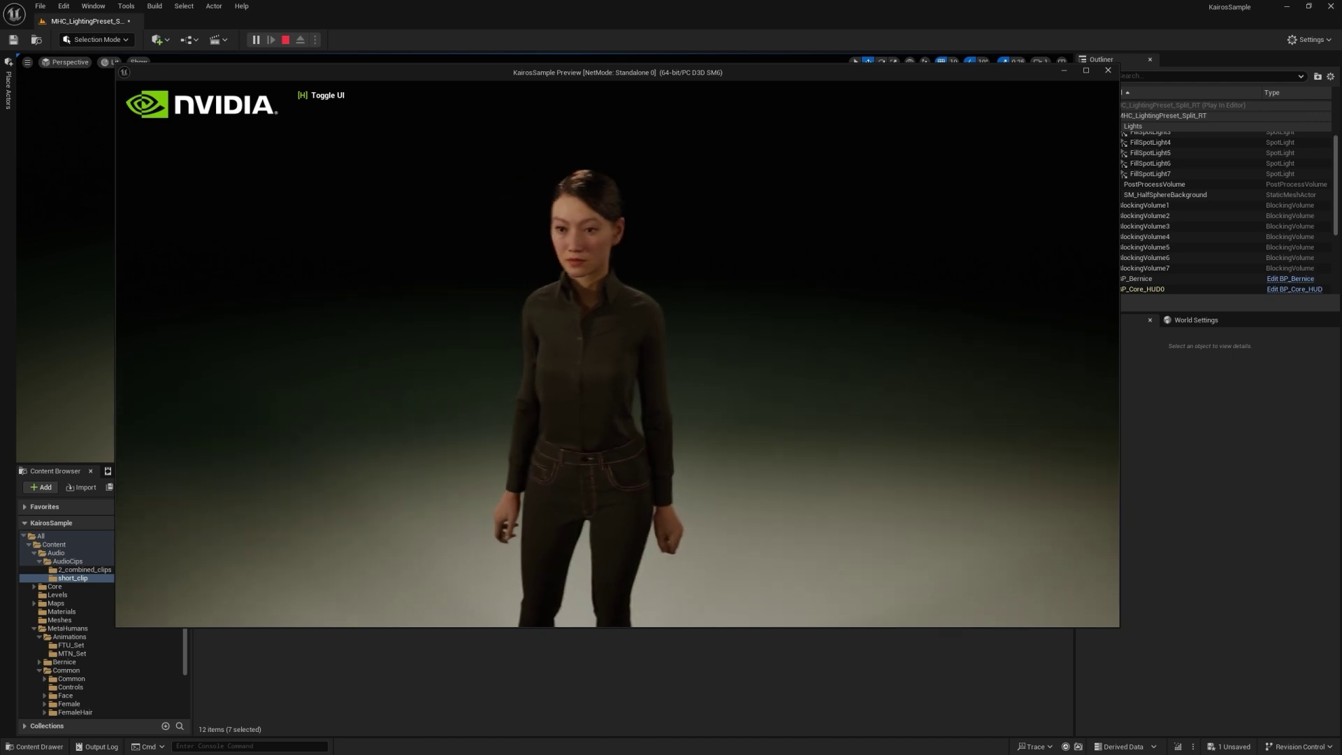
pyautogui.press('h')
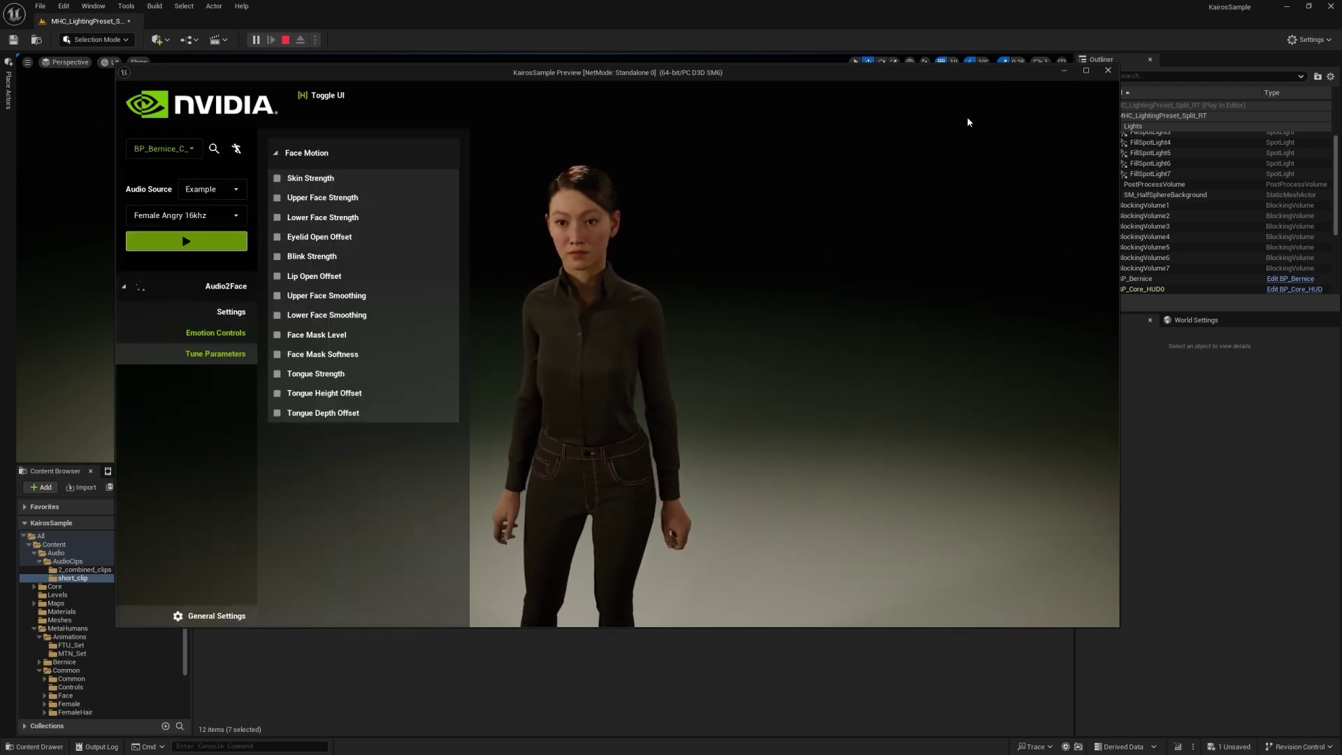
pyautogui.click(1108, 70)
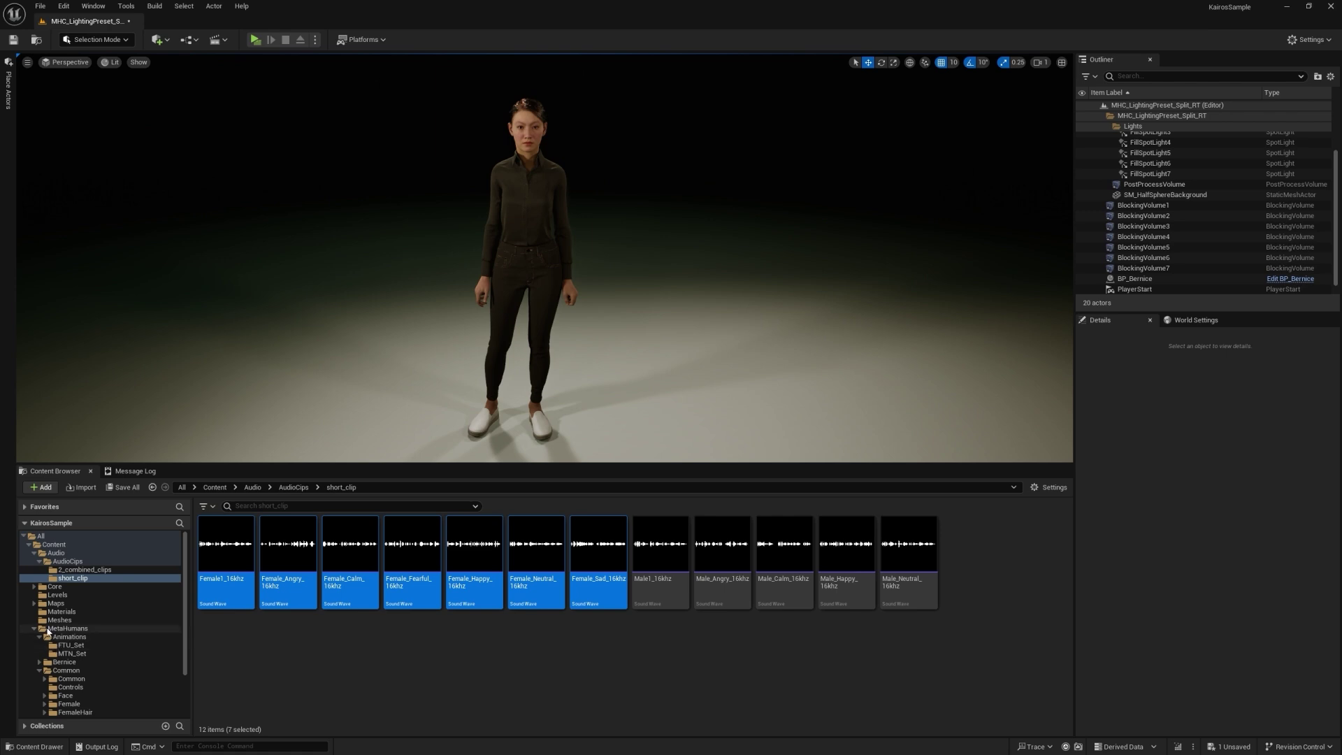
# Collapse the MetaHumans and AudioCips folders in the project's content tree.
pyautogui.click(34, 628)
pyautogui.click(40, 562)
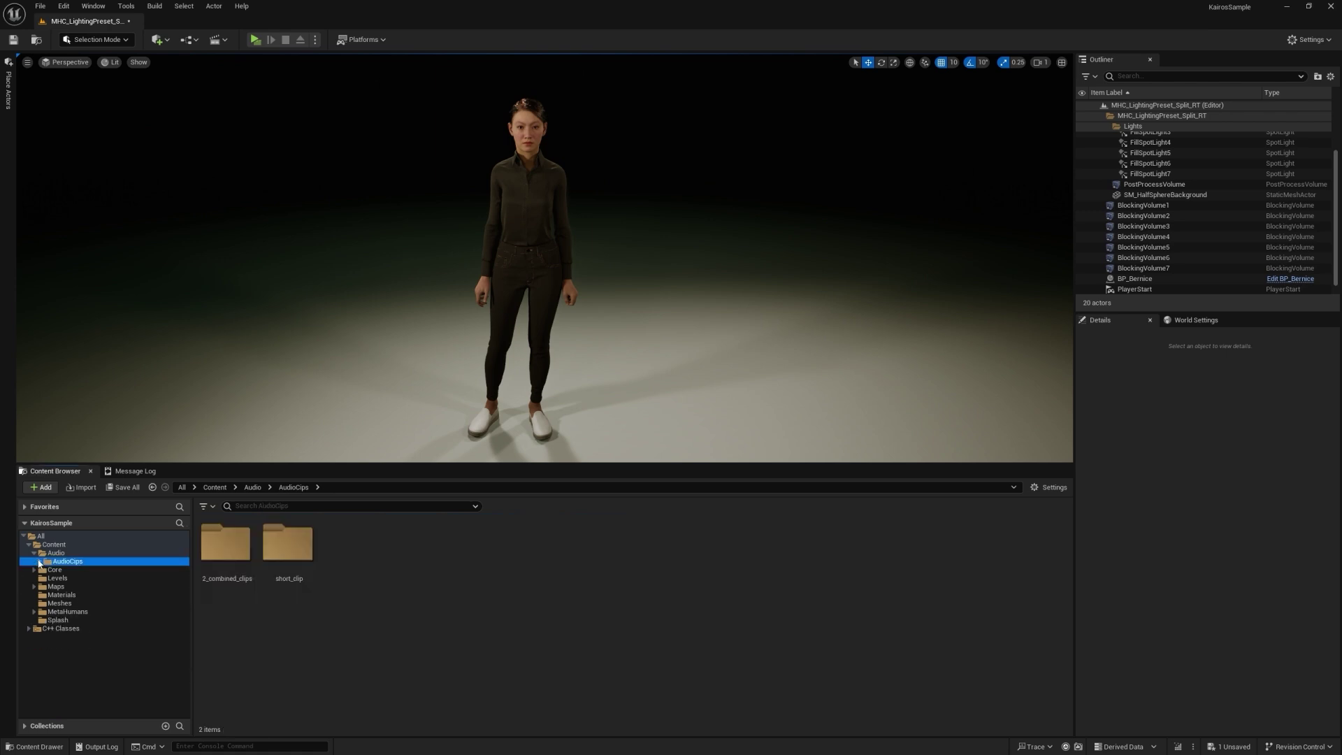
# Filter the project's Content folder to show only Widget Blueprint assets.
pyautogui.click(54, 545)
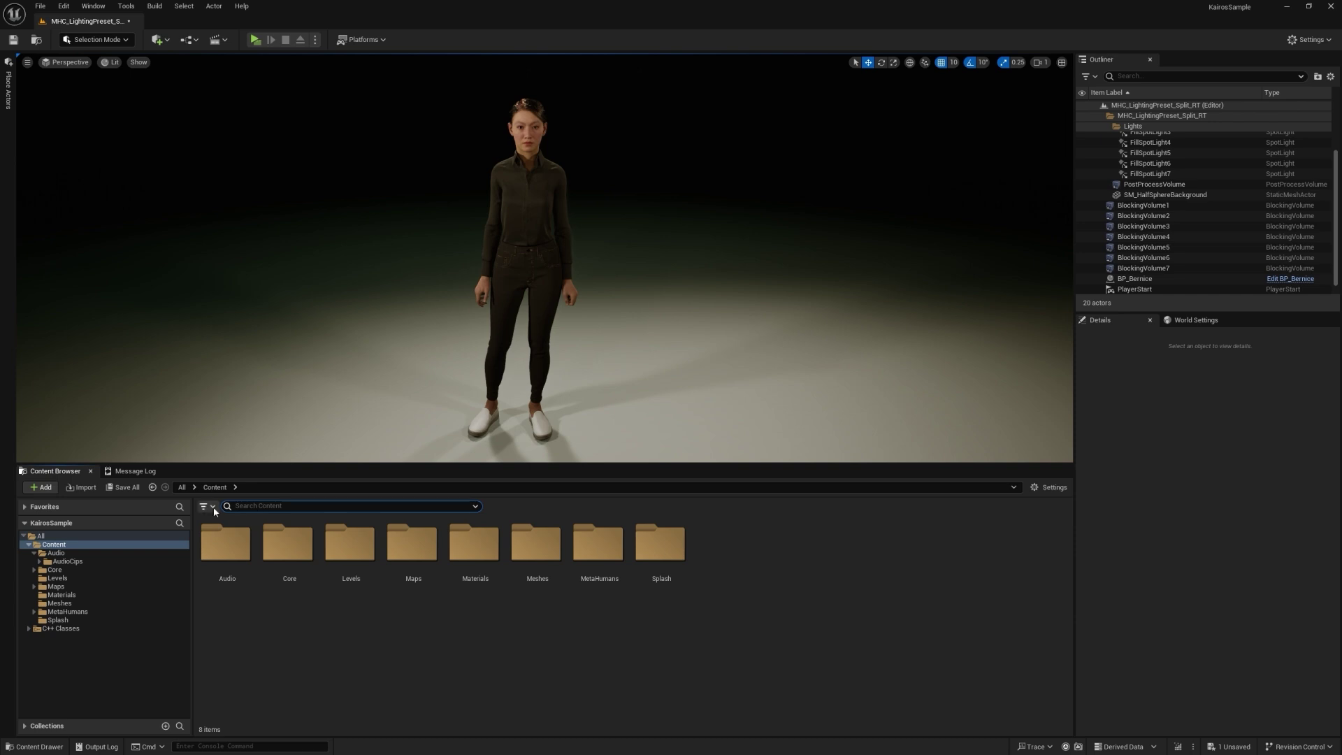
pyautogui.click(210, 508)
pyautogui.moveTo(244, 279)
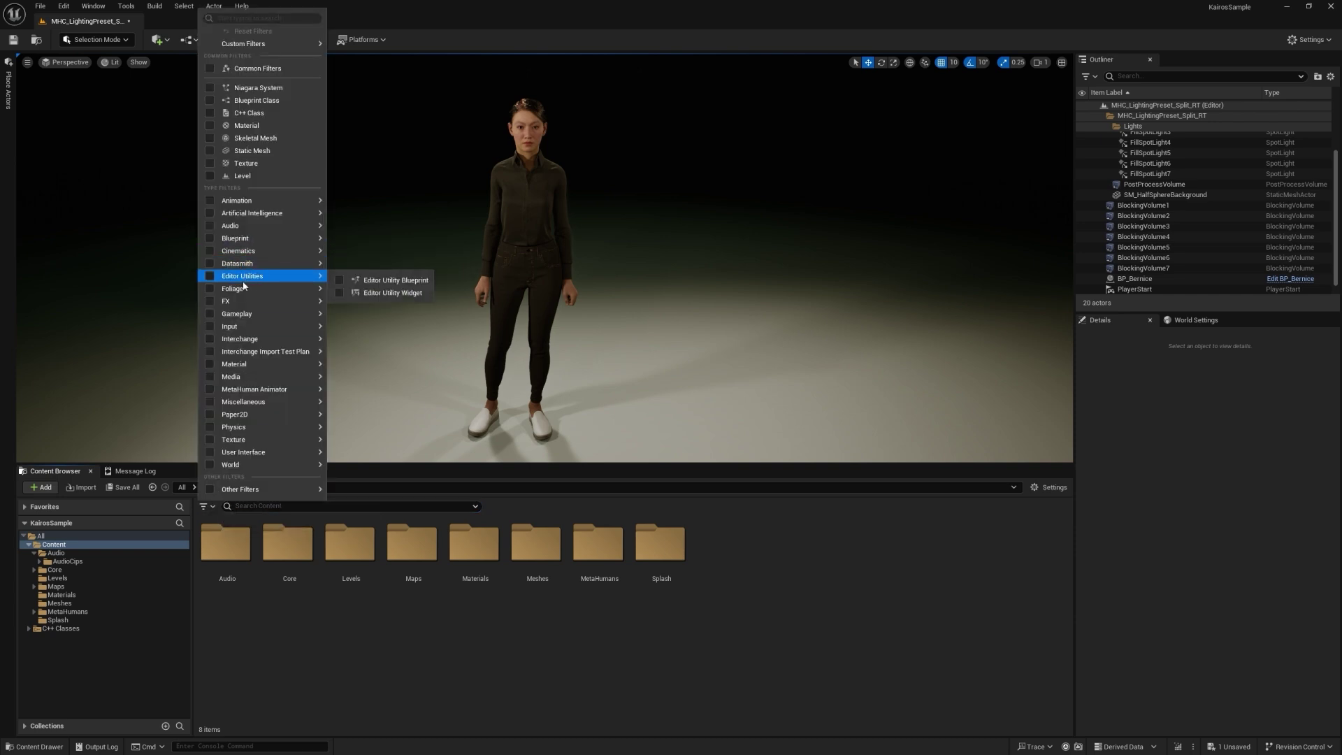
pyautogui.moveTo(248, 453)
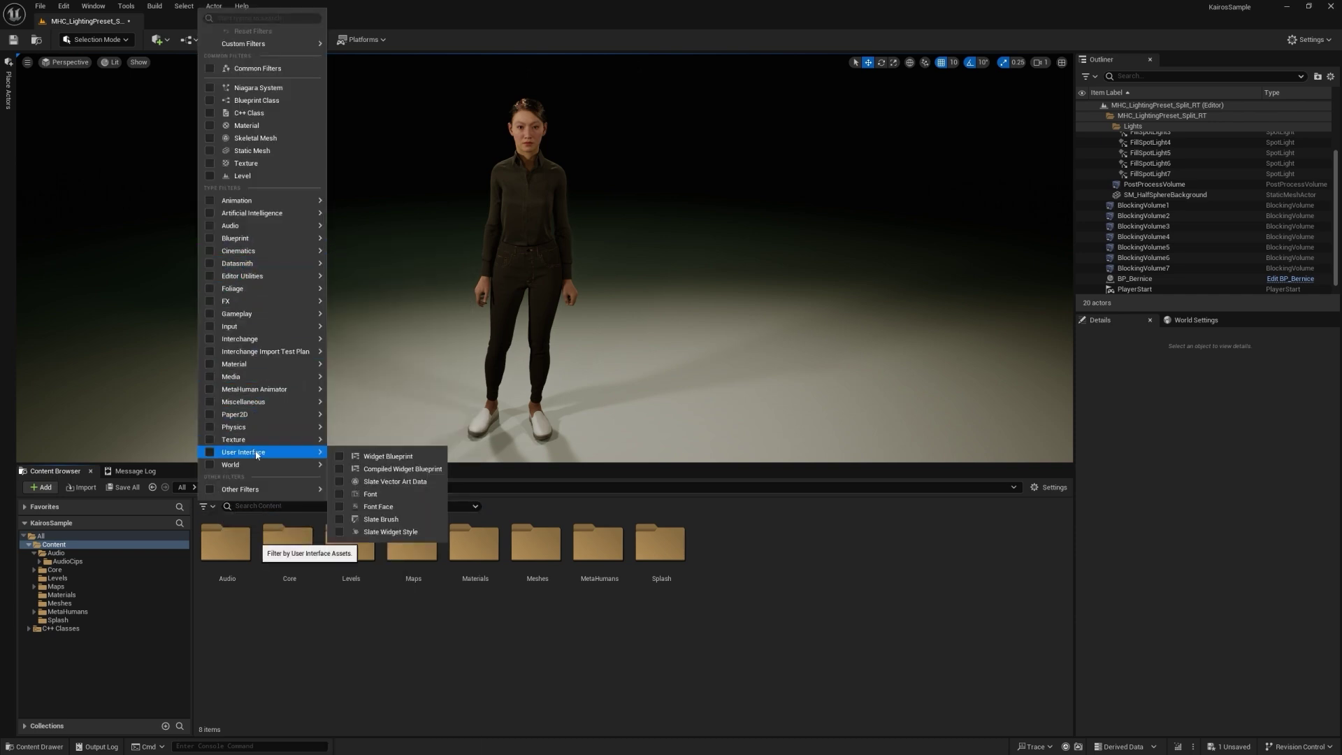
pyautogui.click(339, 457)
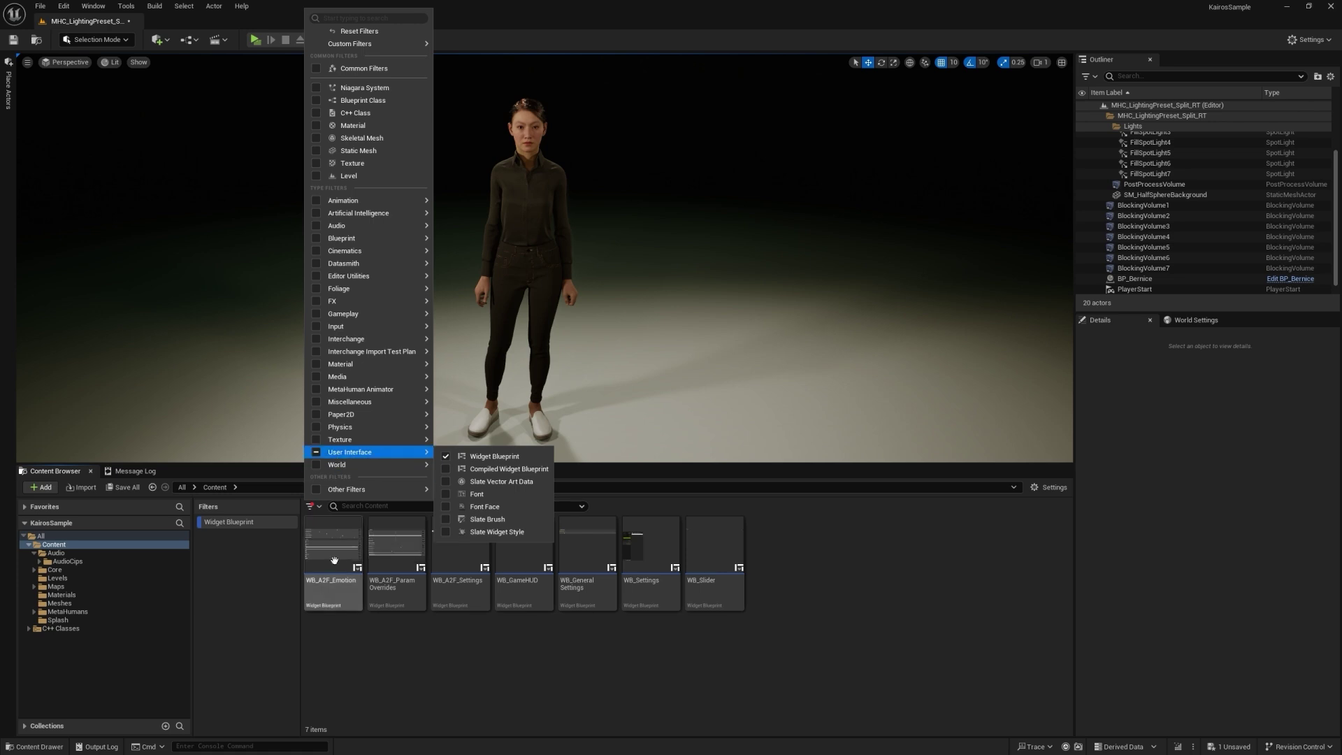
pyautogui.click(320, 593)
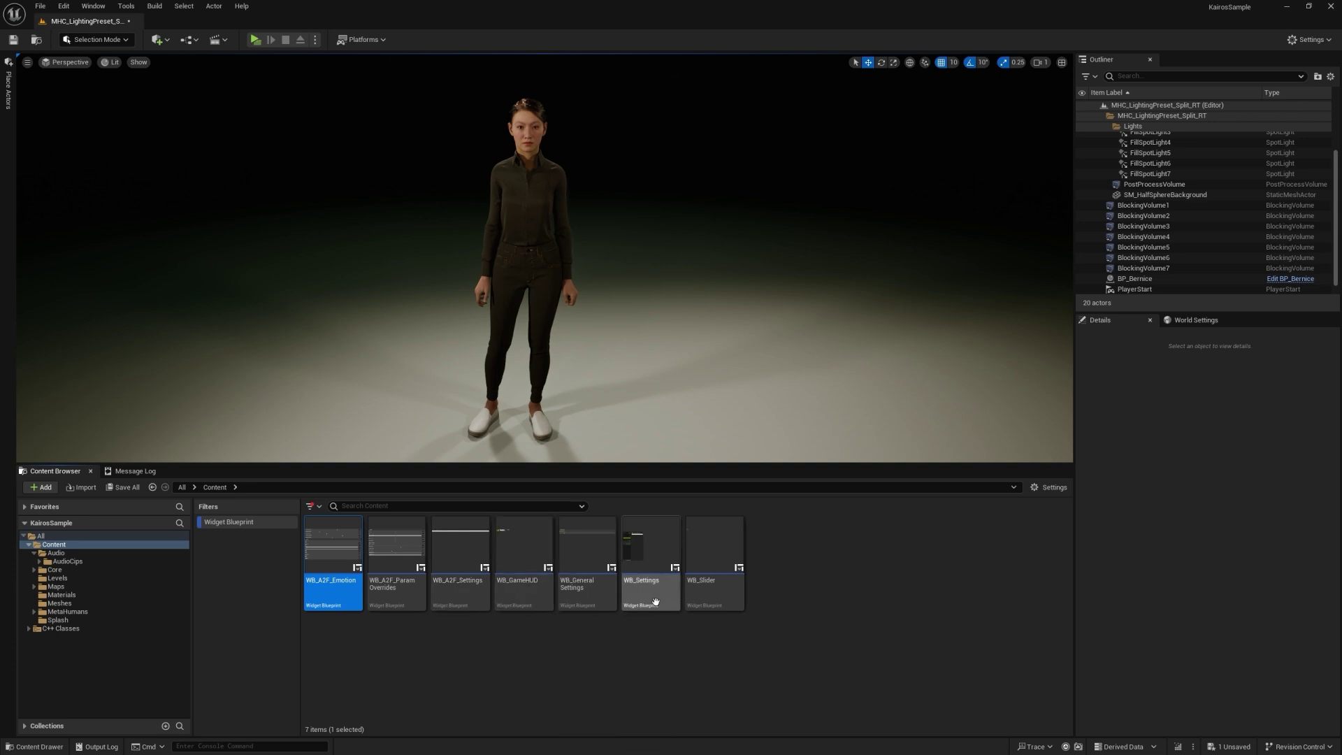
# Open the WB_Settings widget blueprint, examine the node logic in its Event Graph, and close the blueprint editor.
pyautogui.doubleClick(650, 590)
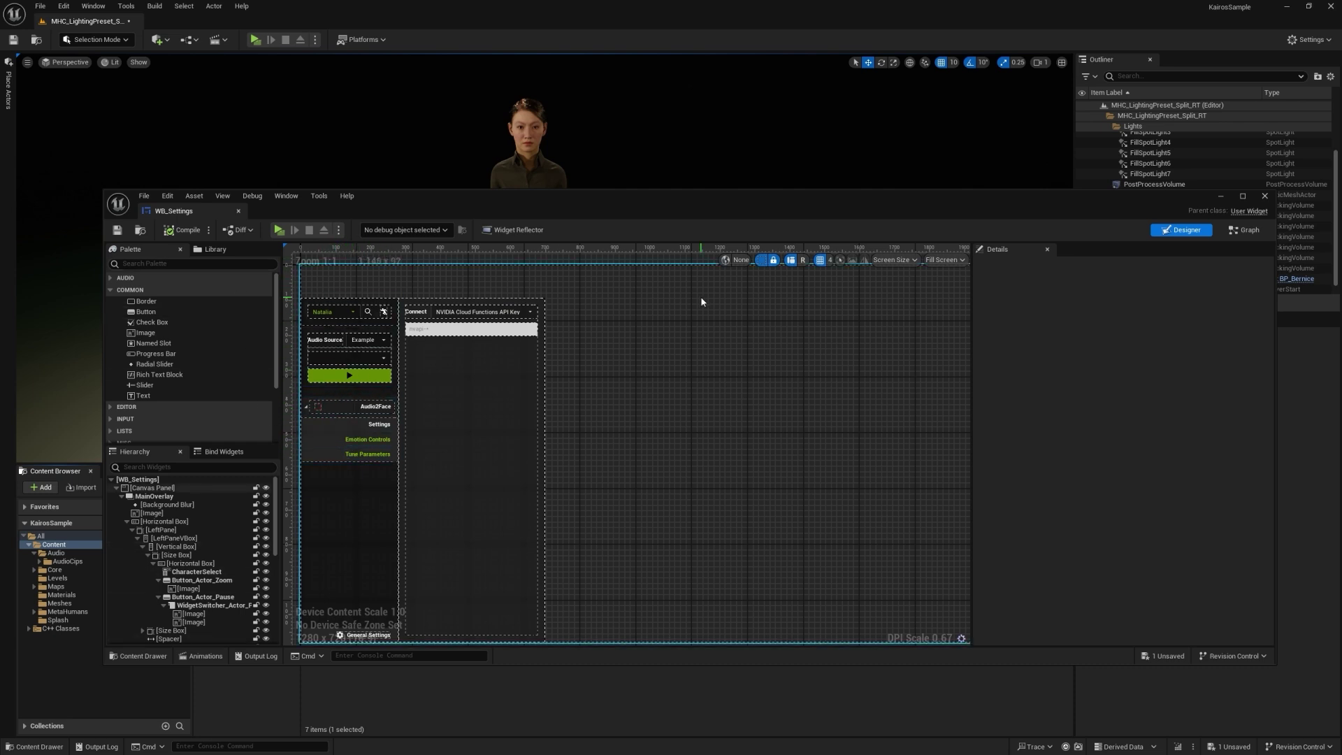
pyautogui.click(1245, 230)
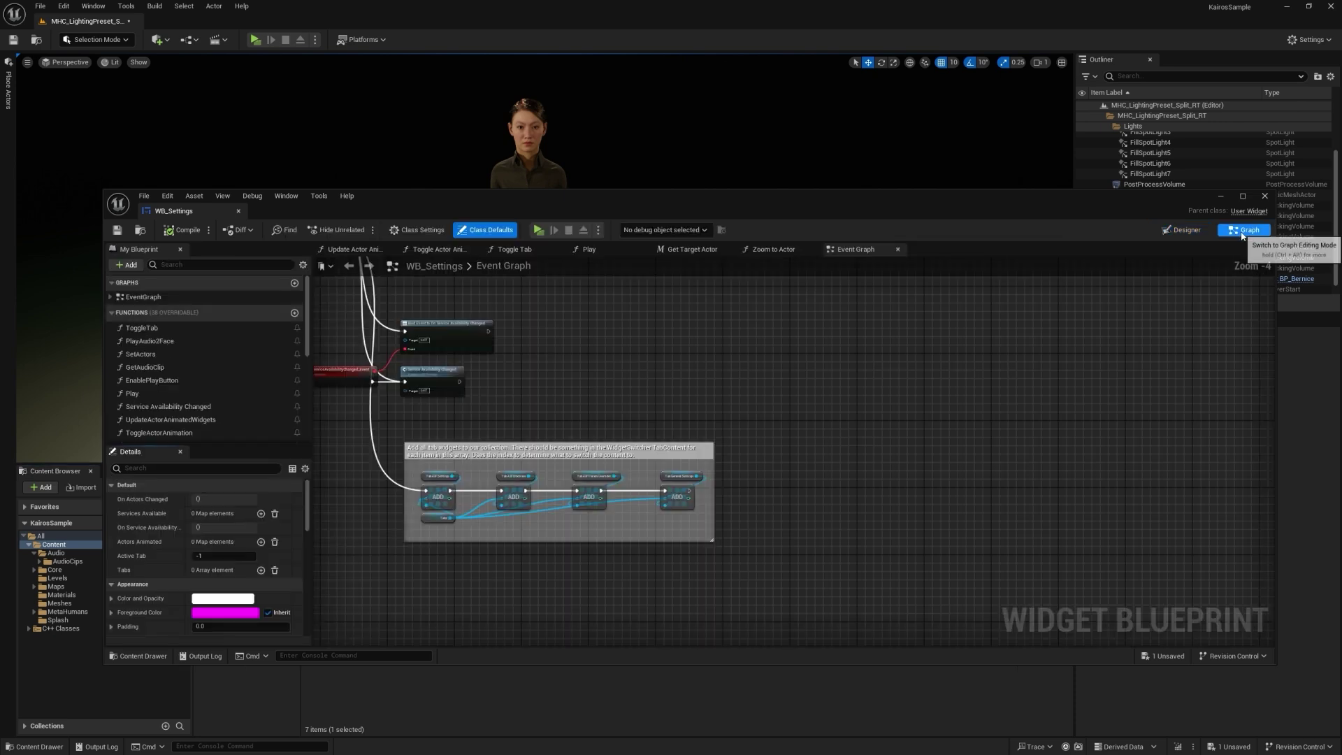
pyautogui.scroll(2, 863, 449)
pyautogui.scroll(-3, 765, 465)
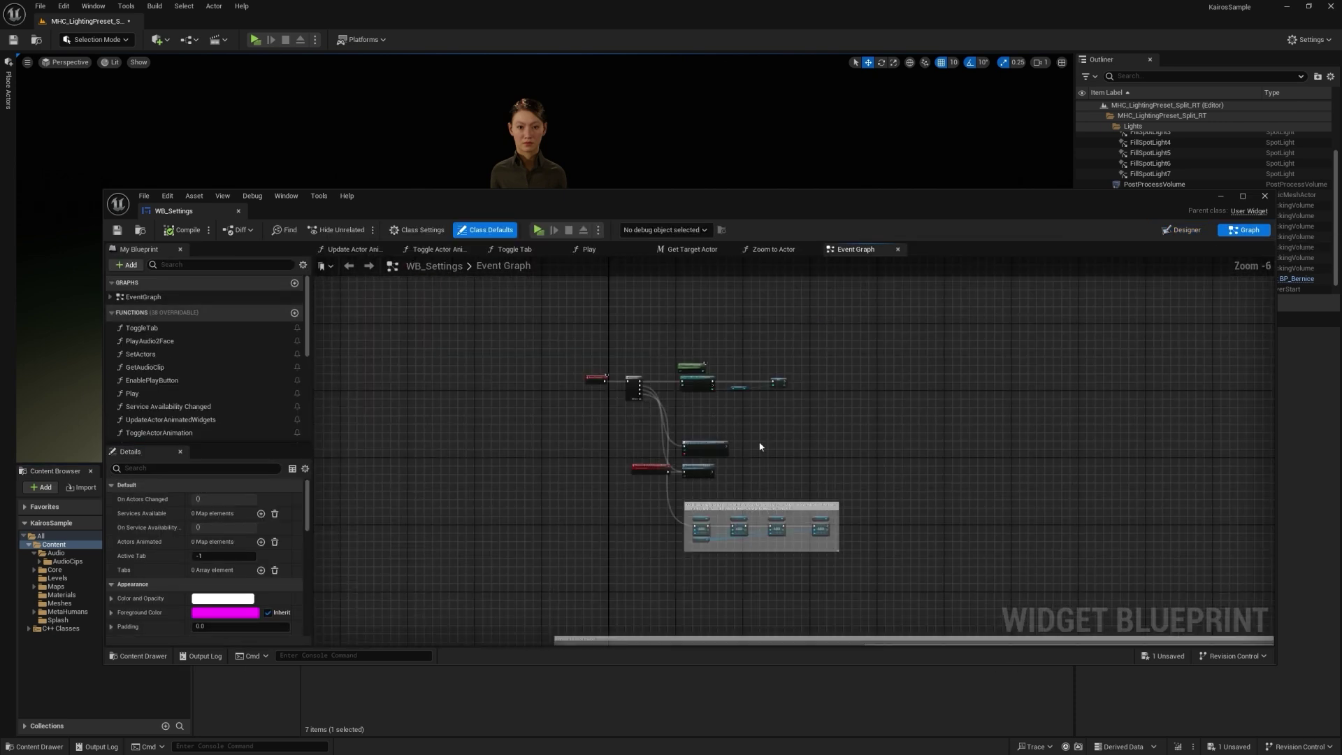
pyautogui.moveTo(794, 491); pyautogui.dragTo(700, 295, button='right')
pyautogui.moveTo(560, 435); pyautogui.dragTo(568, 304, button='right')
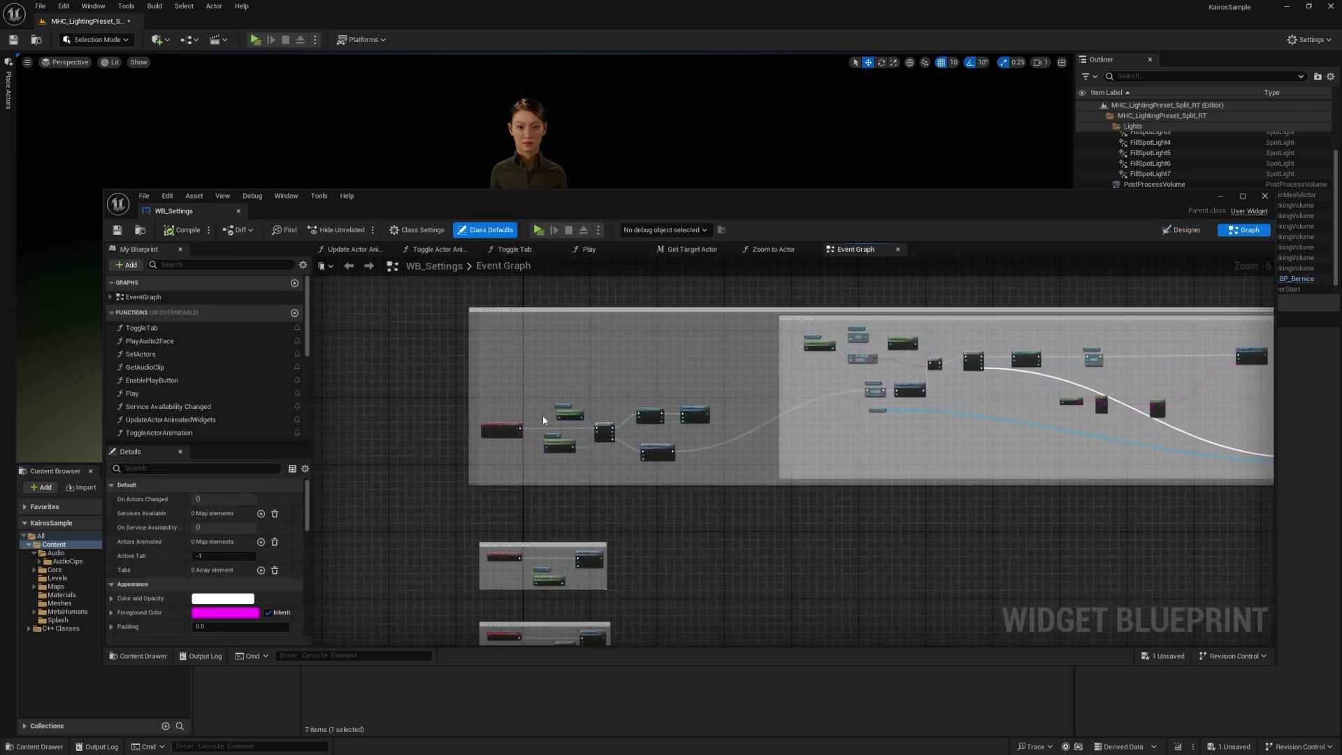
pyautogui.scroll(6, 543, 420)
pyautogui.moveTo(596, 431); pyautogui.dragTo(645, 382, button='right')
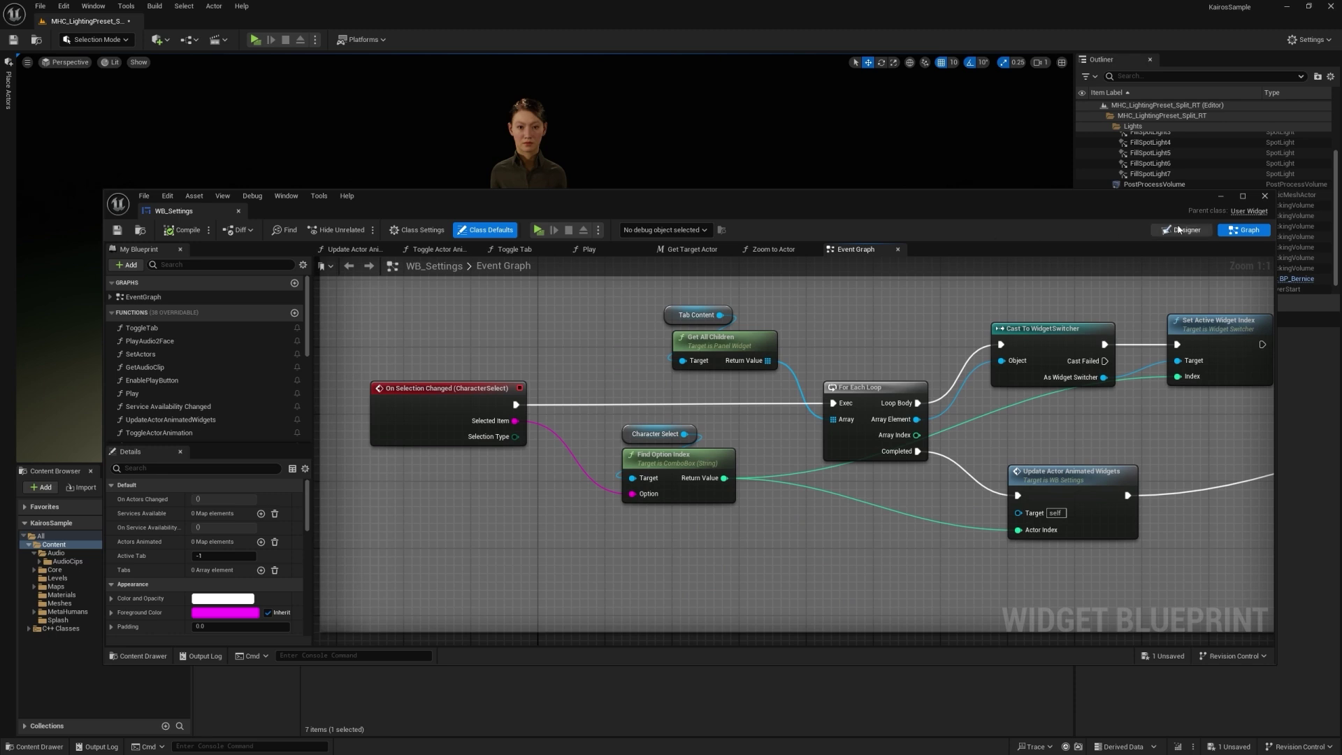
pyautogui.click(1265, 197)
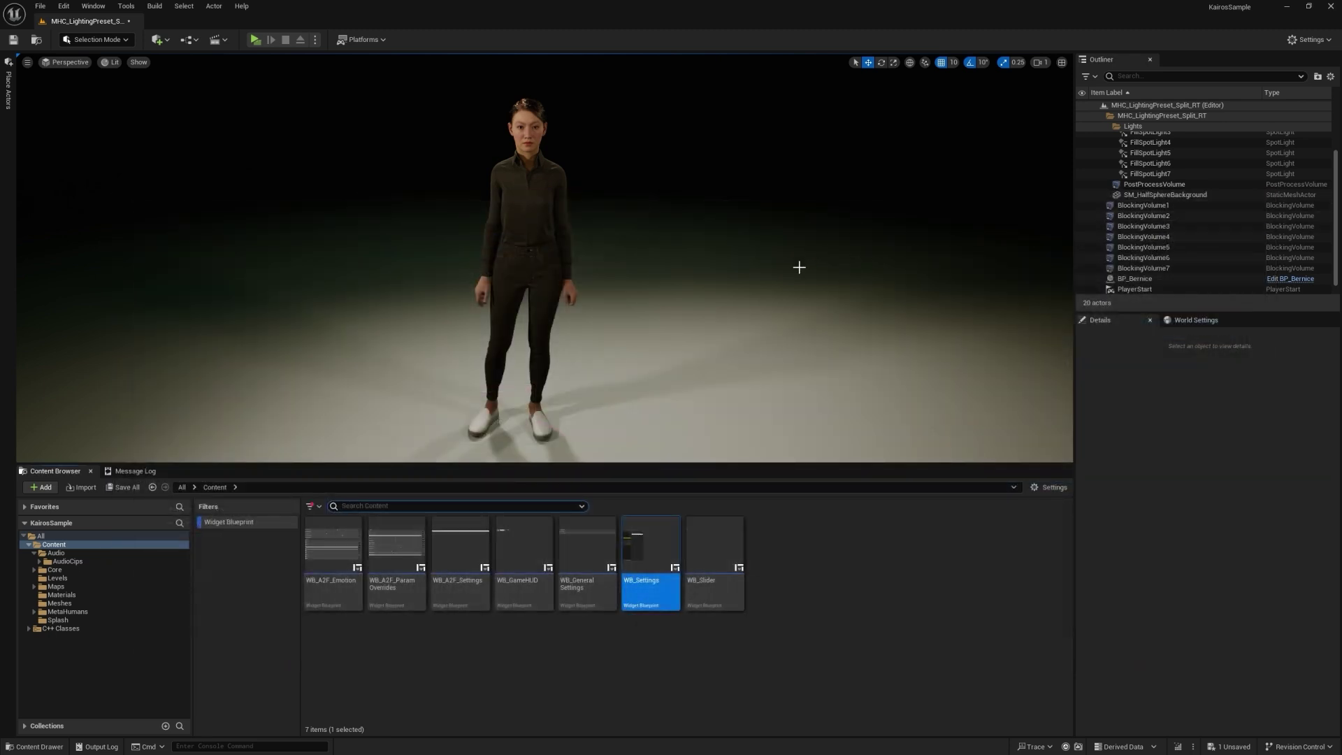
# Reset the asset filters so the Content folder lists all of its subfolders.
pyautogui.click(310, 505)
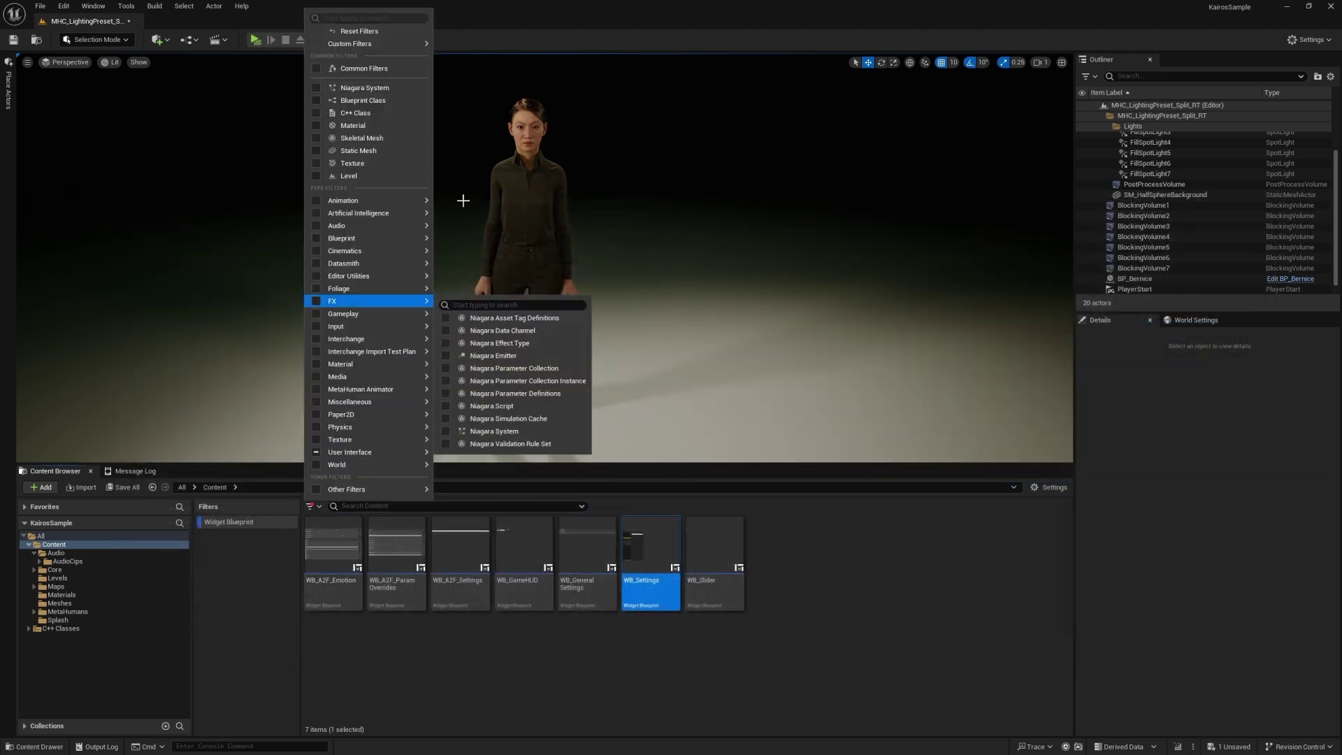
pyautogui.click(370, 32)
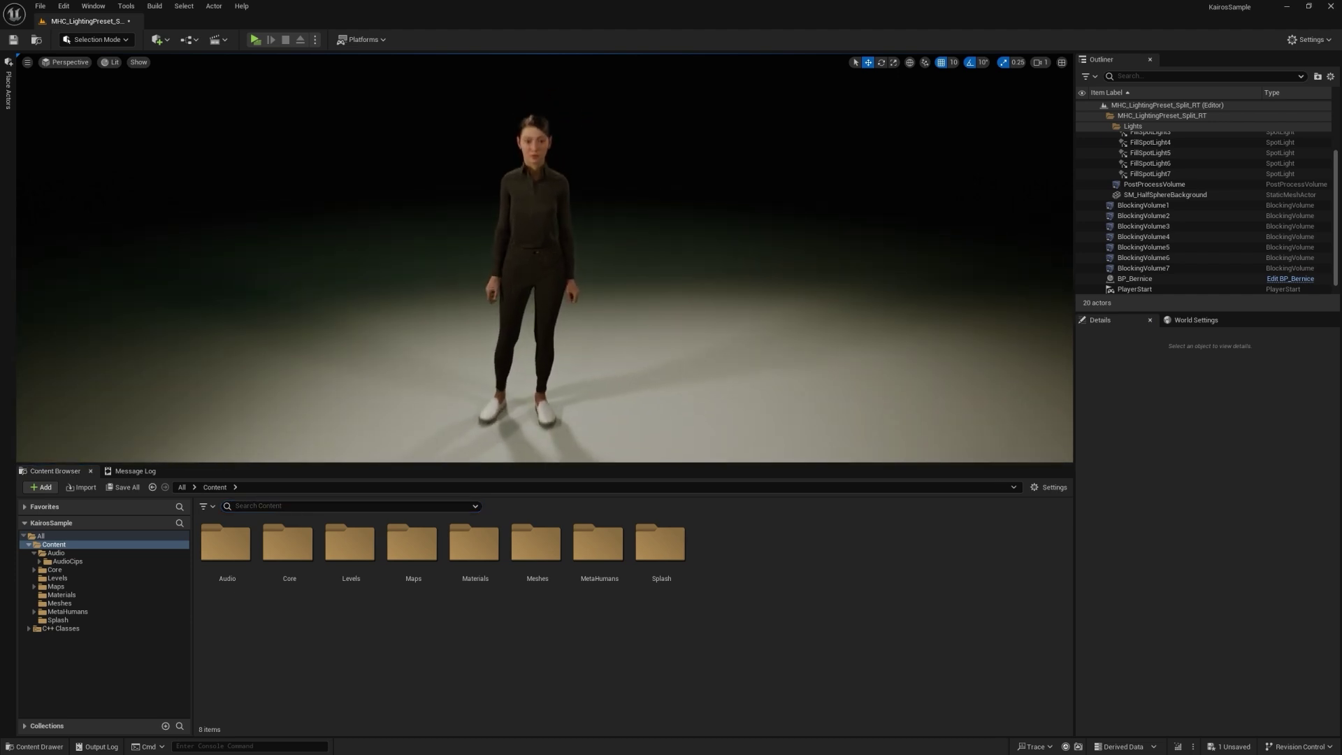
pyautogui.scroll(-3, 545, 258)
pyautogui.moveTo(545, 258); pyautogui.dragTo(581, 242, button='right')
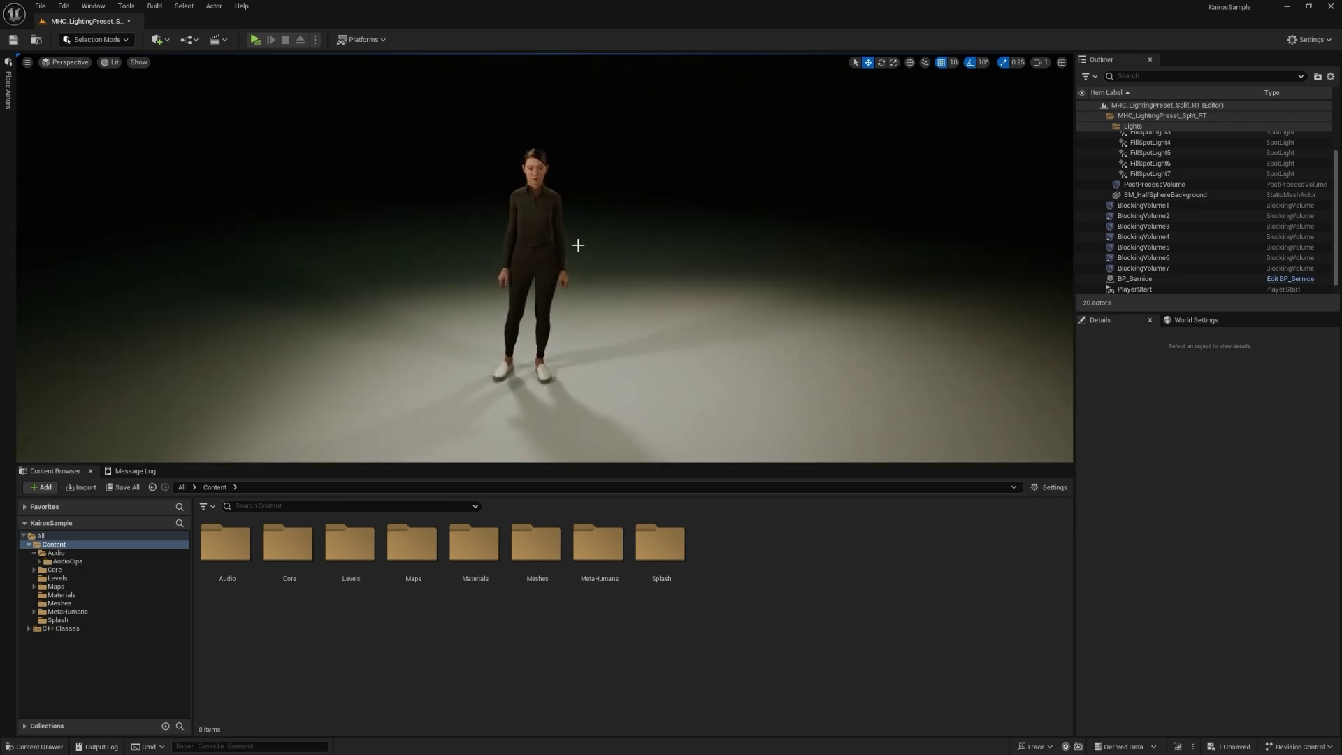